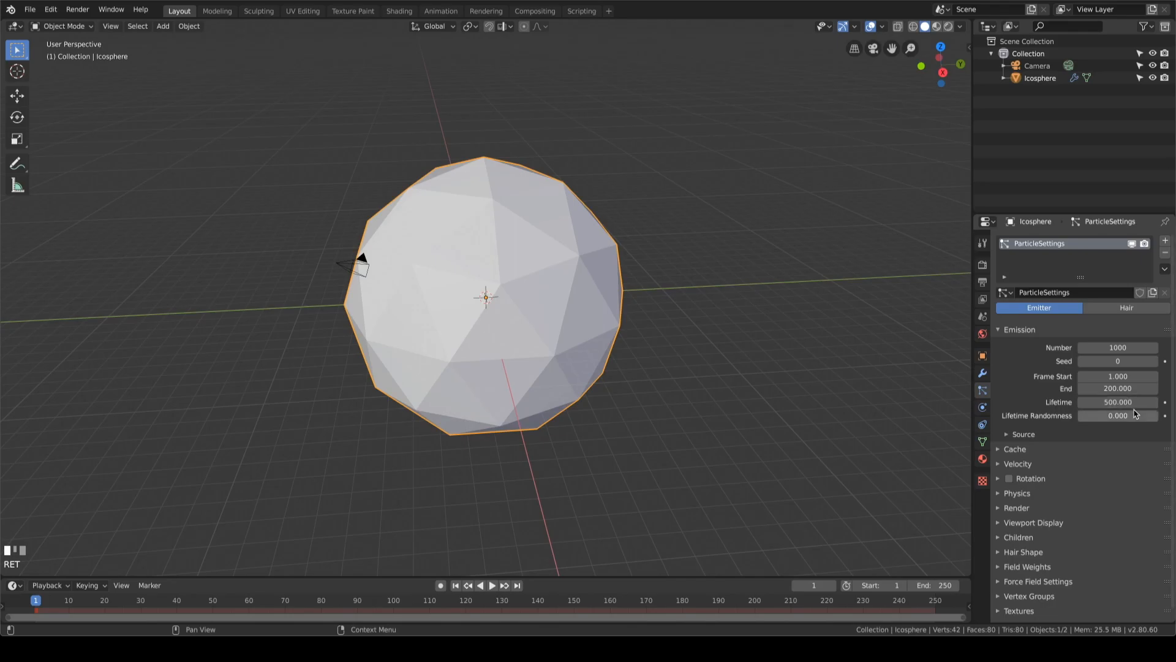
# Step: Set the particle emission's end frame to 50 and the number of particles to 10000
pyautogui.click(1122, 391)
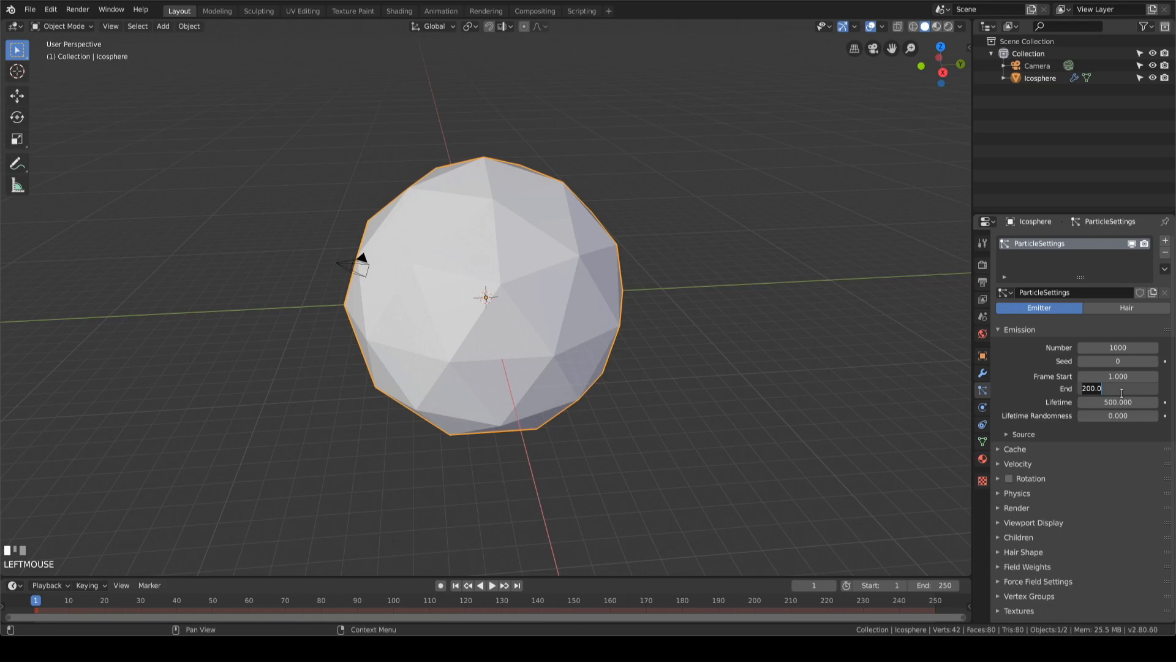
pyautogui.write('50')
pyautogui.press('Return')
pyautogui.click(1120, 345)
pyautogui.write('10')
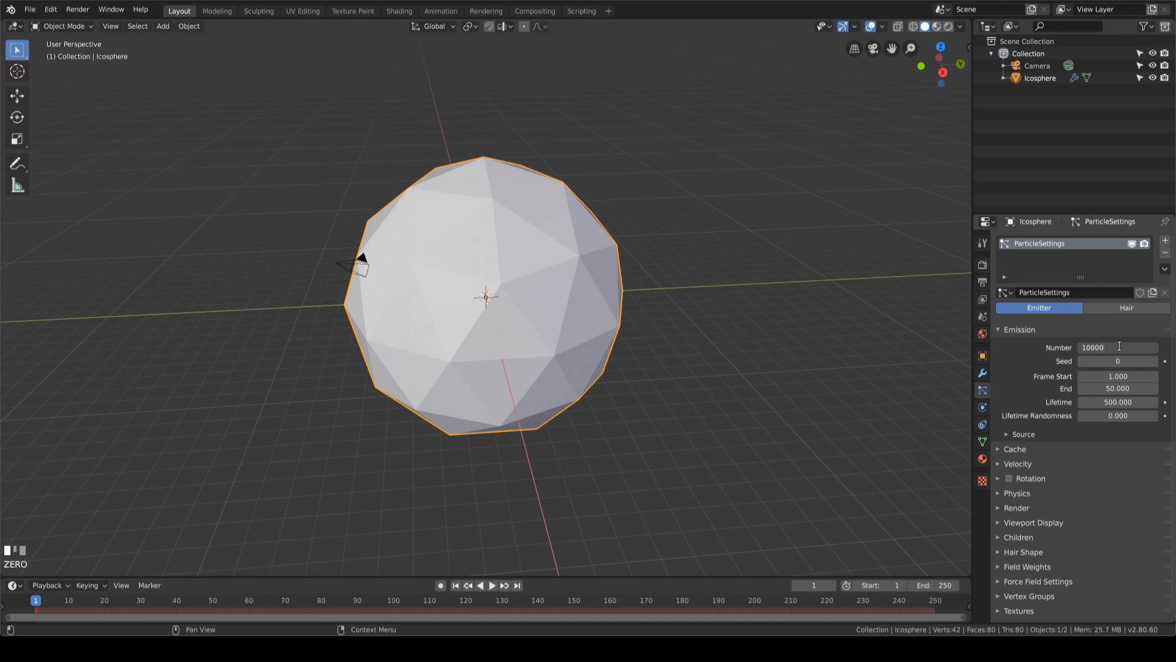
pyautogui.press('Return')
# Step: Review the gravity influence in the particle system's Field Weights, leaving the section collapsed
pyautogui.scroll(-1, 1039, 565)
pyautogui.click(1031, 558)
pyautogui.scroll(-3, 1035, 559)
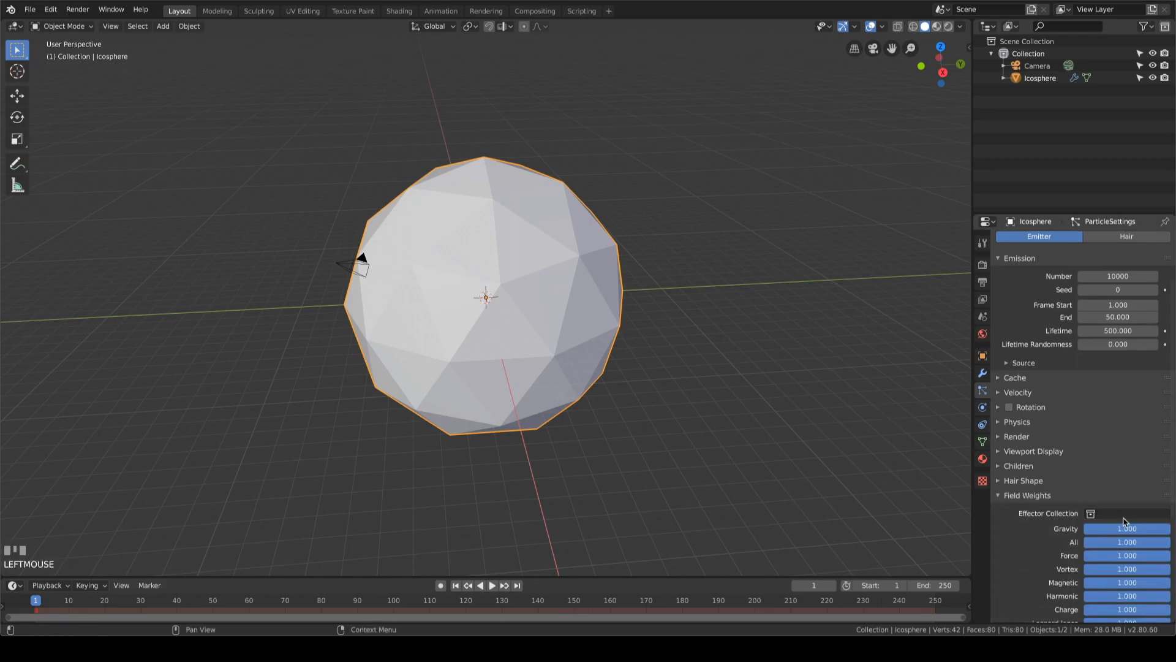
pyautogui.click(1063, 496)
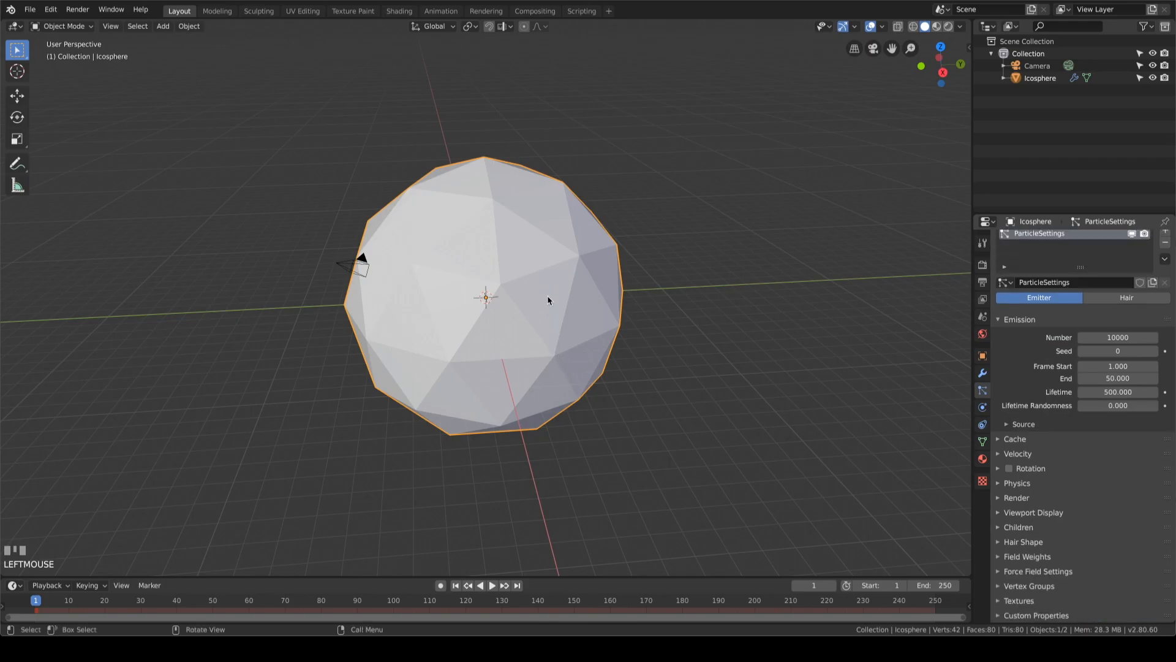
# Step: Play the animation from close up to check the particle emission, and return to the first frame
pyautogui.scroll(-1, 661, 339)
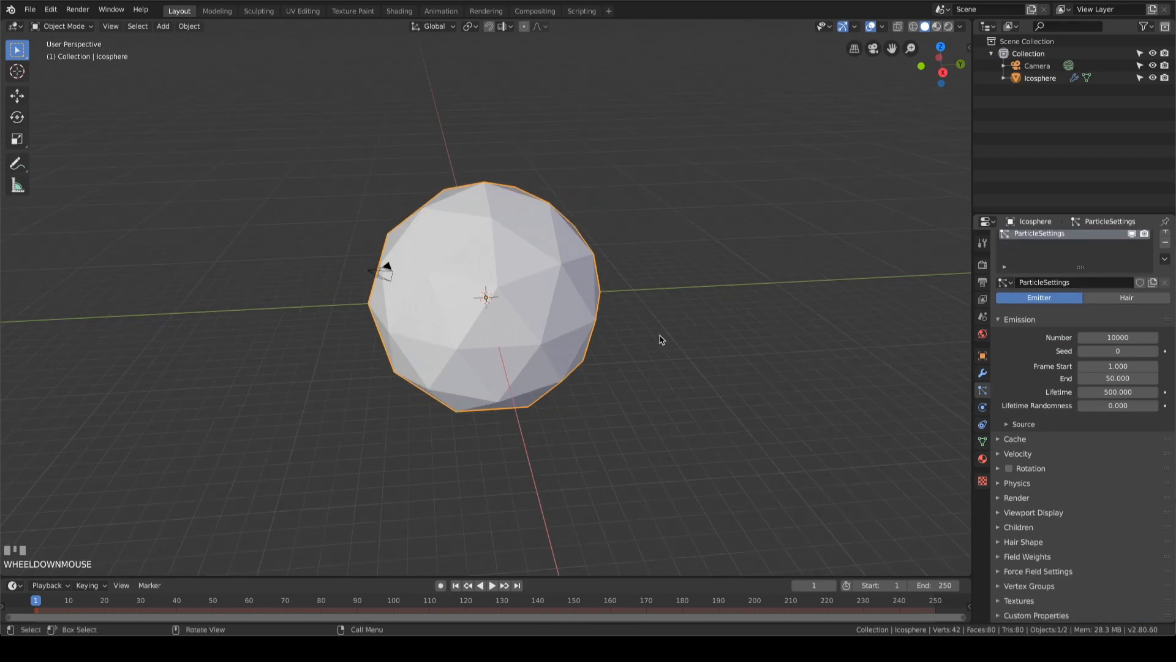
pyautogui.scroll(10, 661, 339)
pyautogui.press('space')
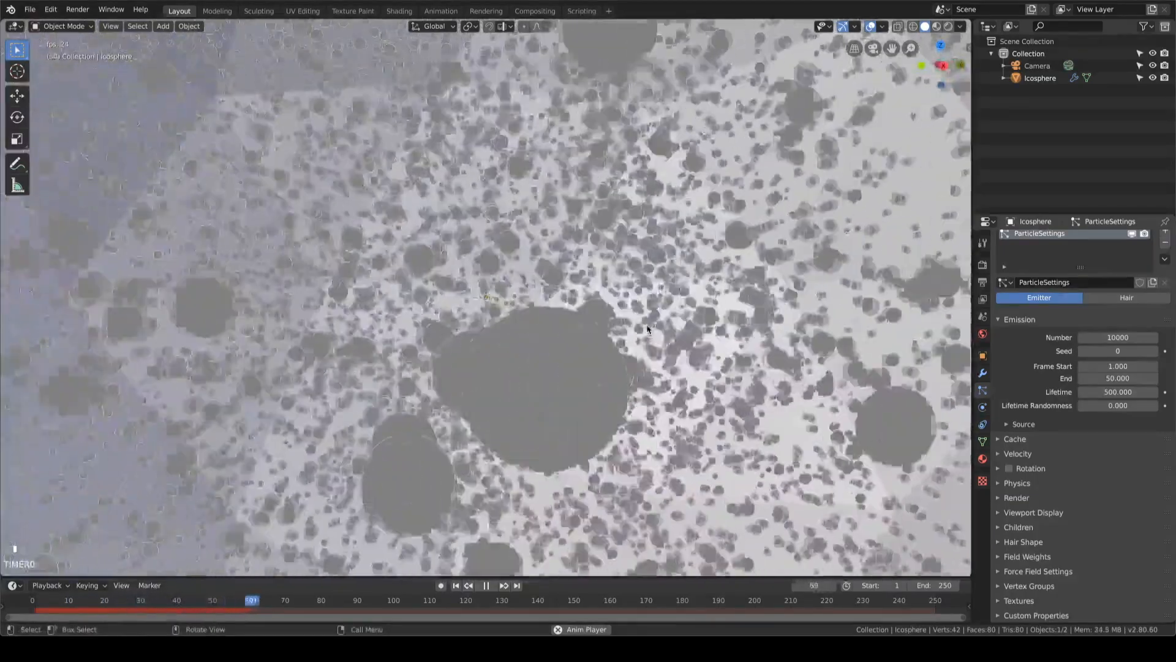
pyautogui.press('Escape')
pyautogui.scroll(-8, 648, 331)
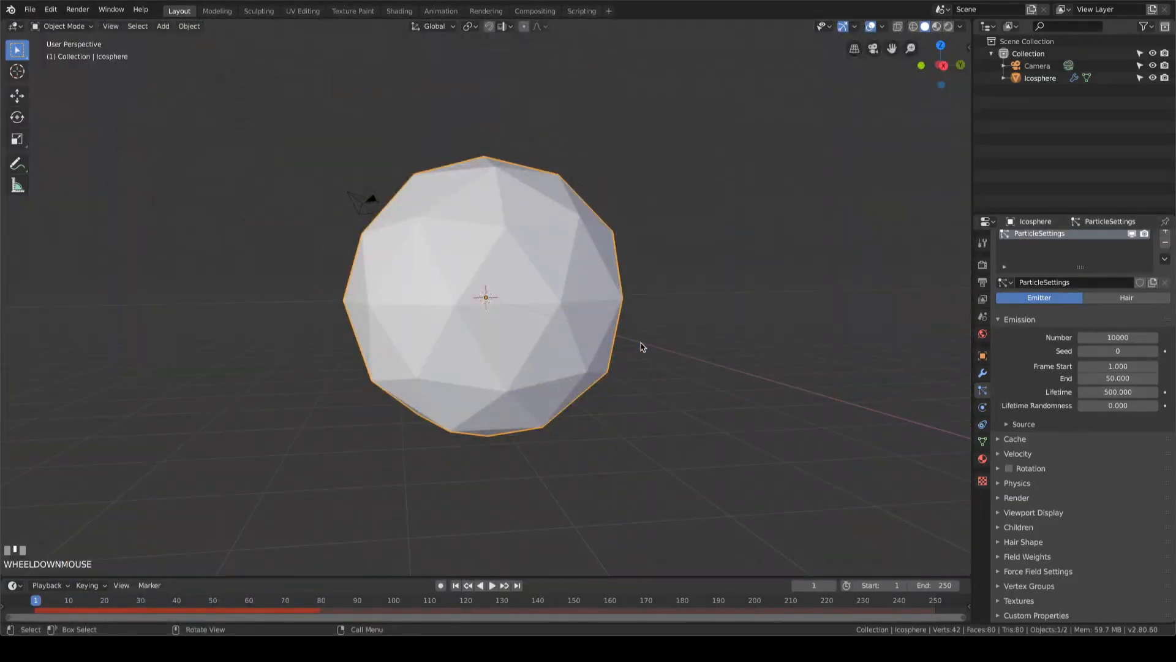
# Step: Change the icosphere's viewport display to Bounds and set the bounds shape to Sphere
pyautogui.moveTo(641, 347); pyautogui.dragTo(659, 364, button='middle')
pyautogui.click(558, 310)
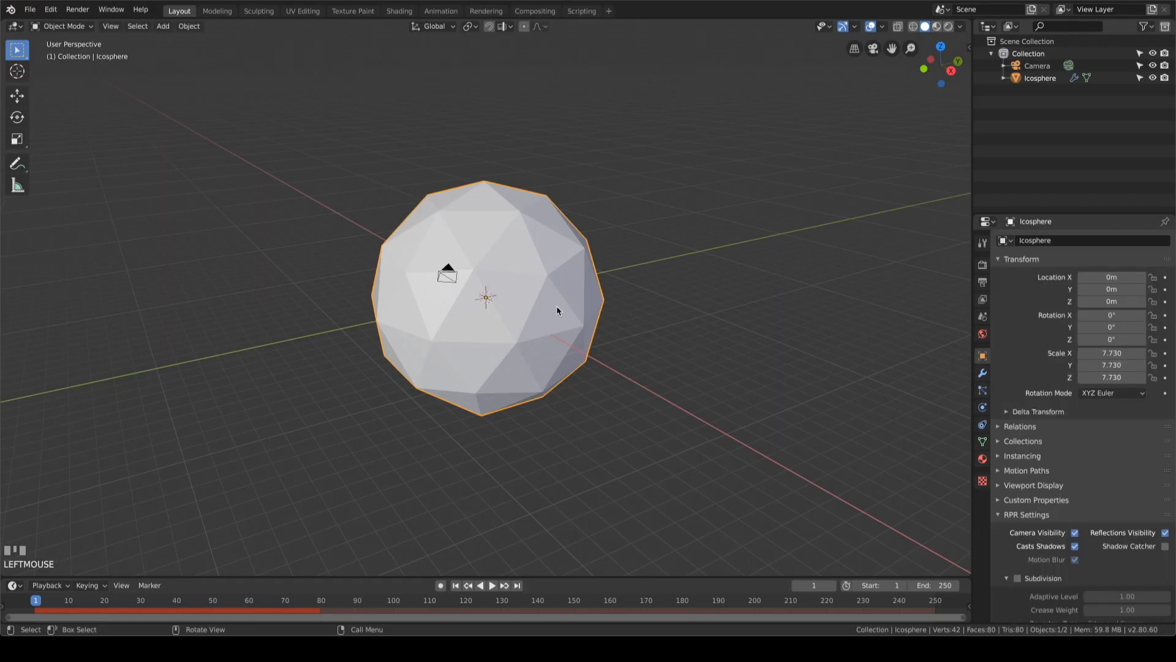
pyautogui.click(982, 357)
pyautogui.scroll(-1, 1077, 527)
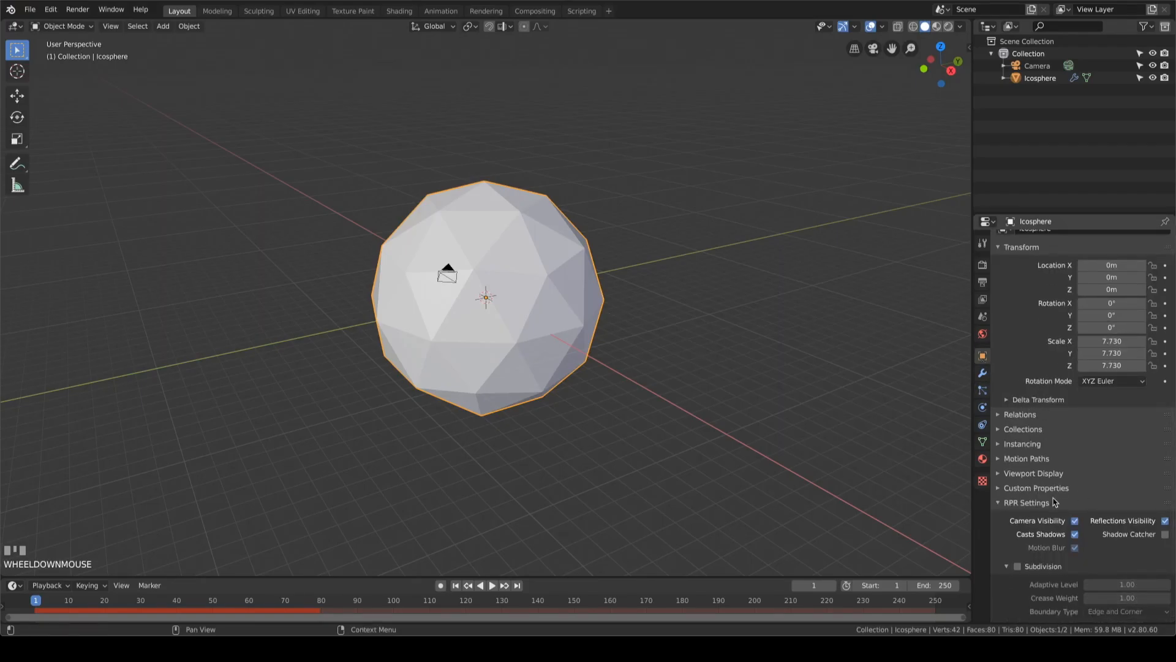
pyautogui.click(1031, 475)
pyautogui.click(1110, 474)
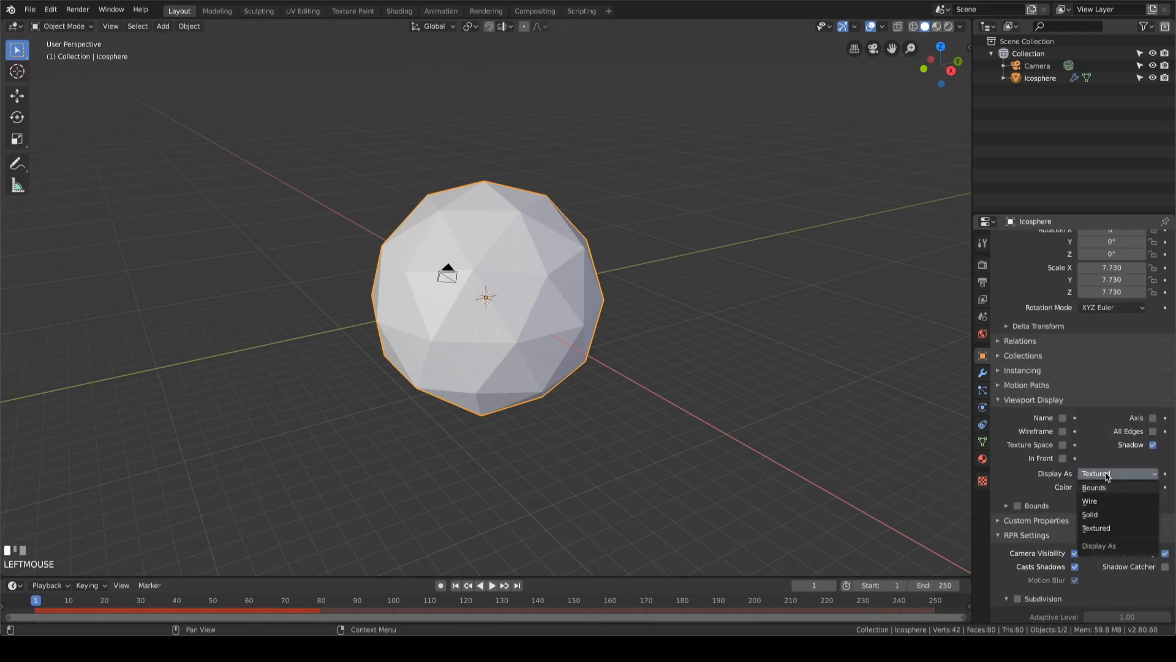
pyautogui.click(1085, 490)
pyautogui.click(1036, 506)
pyautogui.click(1116, 526)
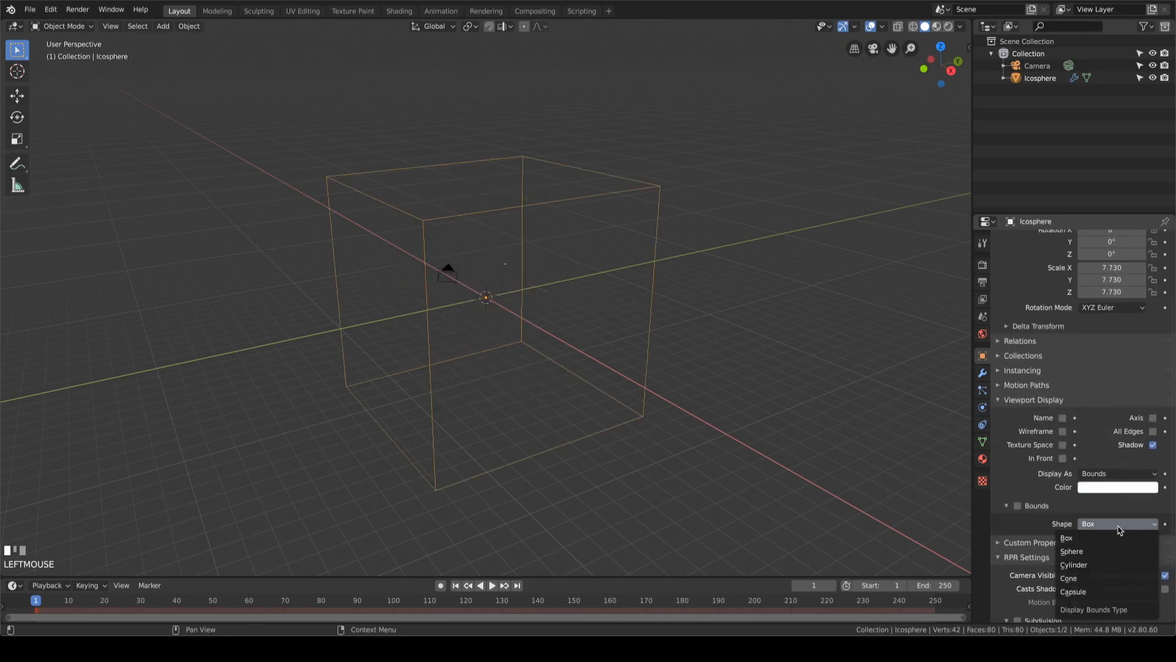
pyautogui.click(1096, 551)
# Step: Play the animation to preview the particles with the emitter shown only as bounds, and cancel playback
pyautogui.scroll(3, 648, 262)
pyautogui.moveTo(648, 263); pyautogui.dragTo(743, 252, button='middle')
pyautogui.press('space')
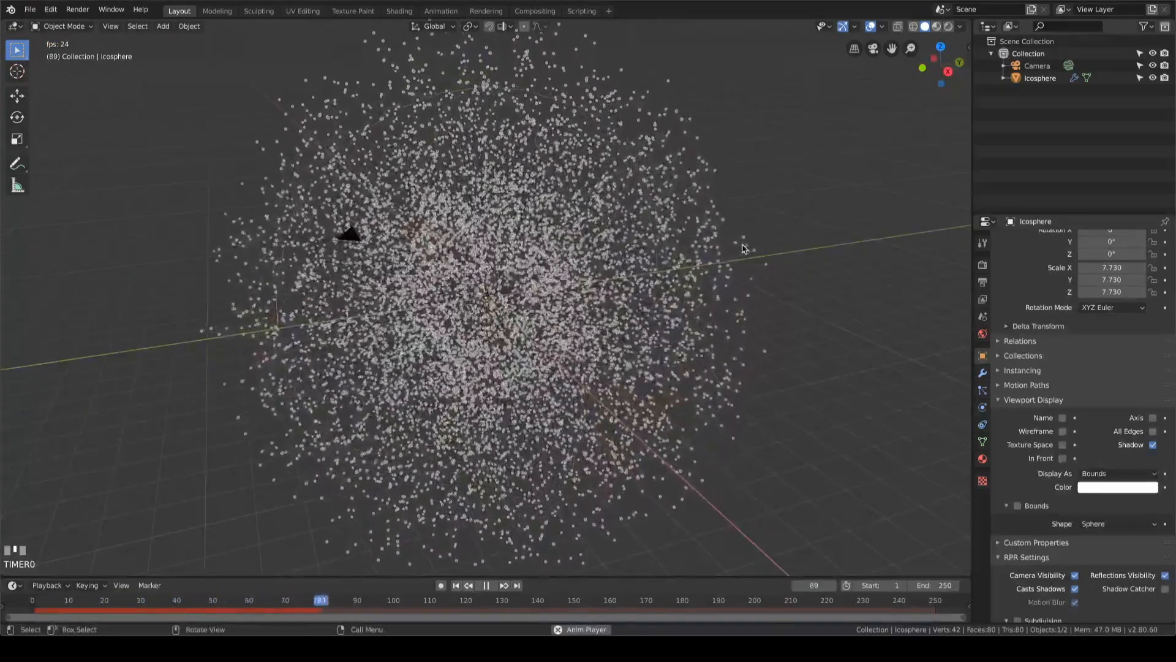
pyautogui.press('Escape')
# Step: Deselect the icosphere and add a torus mesh at the centre of the scene
pyautogui.click(740, 247)
pyautogui.moveTo(513, 195); pyautogui.dragTo(593, 210, button='middle')
pyautogui.scroll(2, 593, 210)
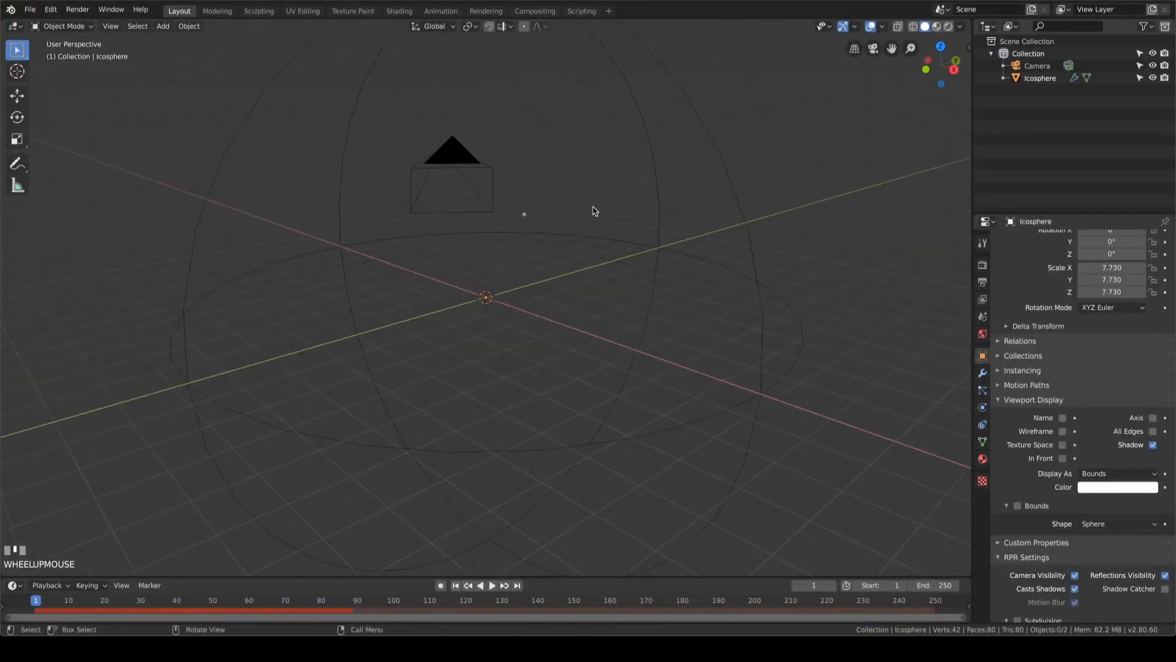
pyautogui.hotkey('shift', 'a')
pyautogui.moveTo(593, 210)
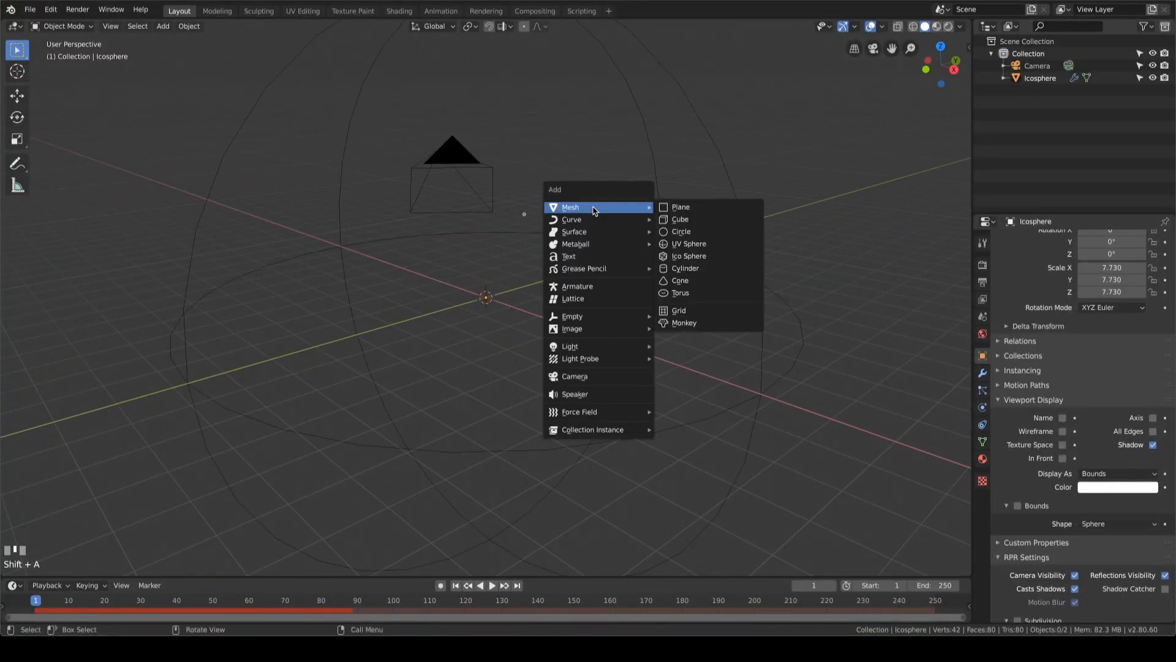
pyautogui.click(685, 295)
# Step: Rotate the torus freehand to face the camera, about 20.6° around Z, and check it through the camera view
pyautogui.moveTo(686, 295); pyautogui.dragTo(638, 302, button='middle')
pyautogui.press('r')
pyautogui.click(581, 164)
pyautogui.press('KP_0')
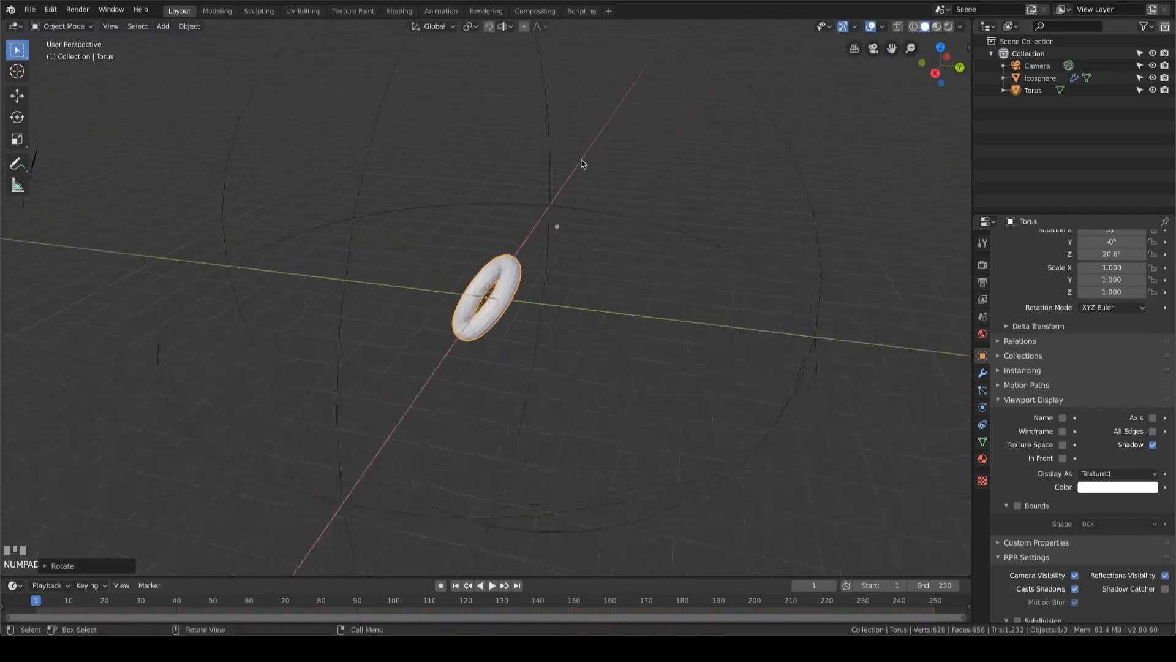
pyautogui.scroll(2, 634, 250)
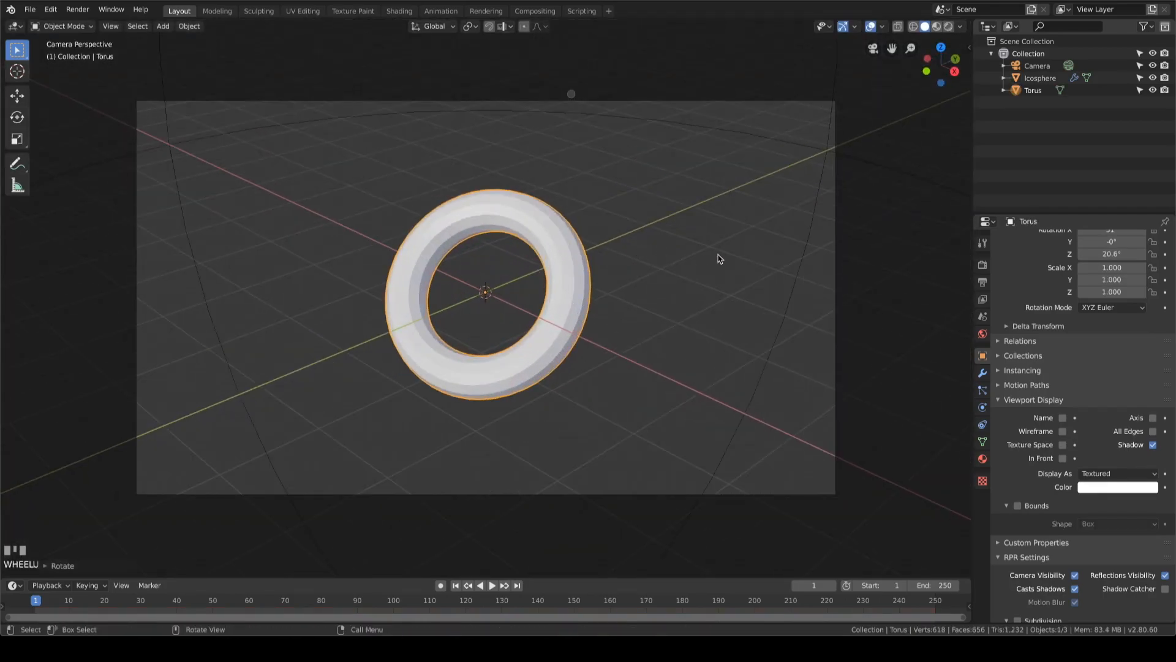
pyautogui.moveTo(720, 258); pyautogui.dragTo(700, 258, button='middle')
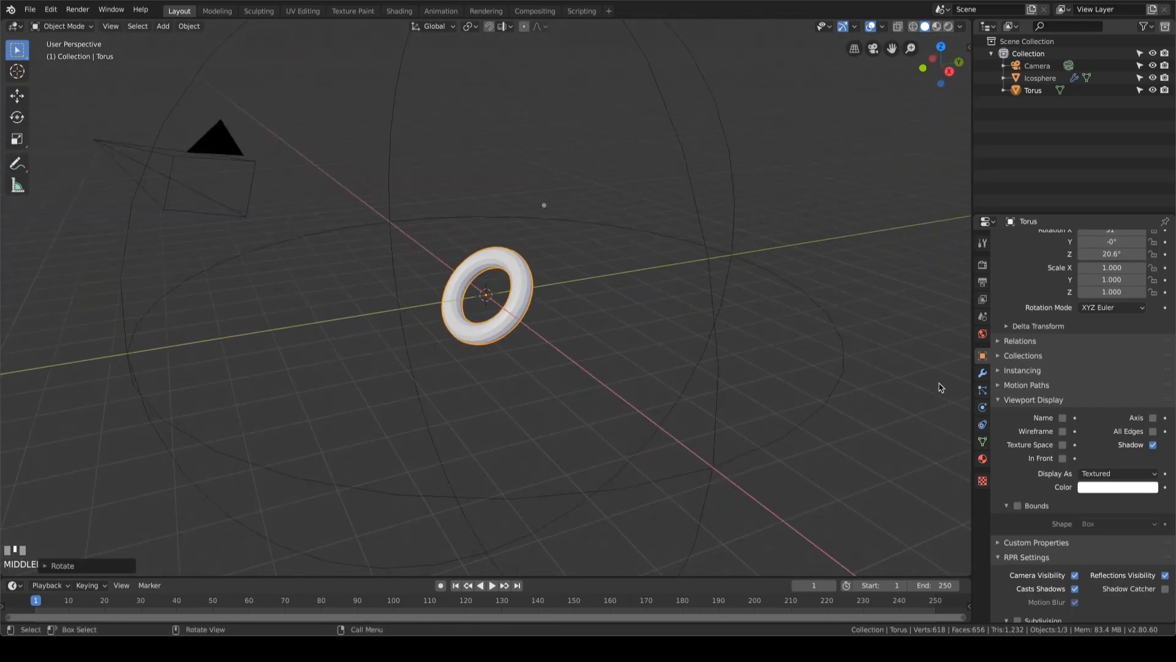
# Step: Enable force field physics on the torus and set the field type to Harmonic
pyautogui.click(983, 408)
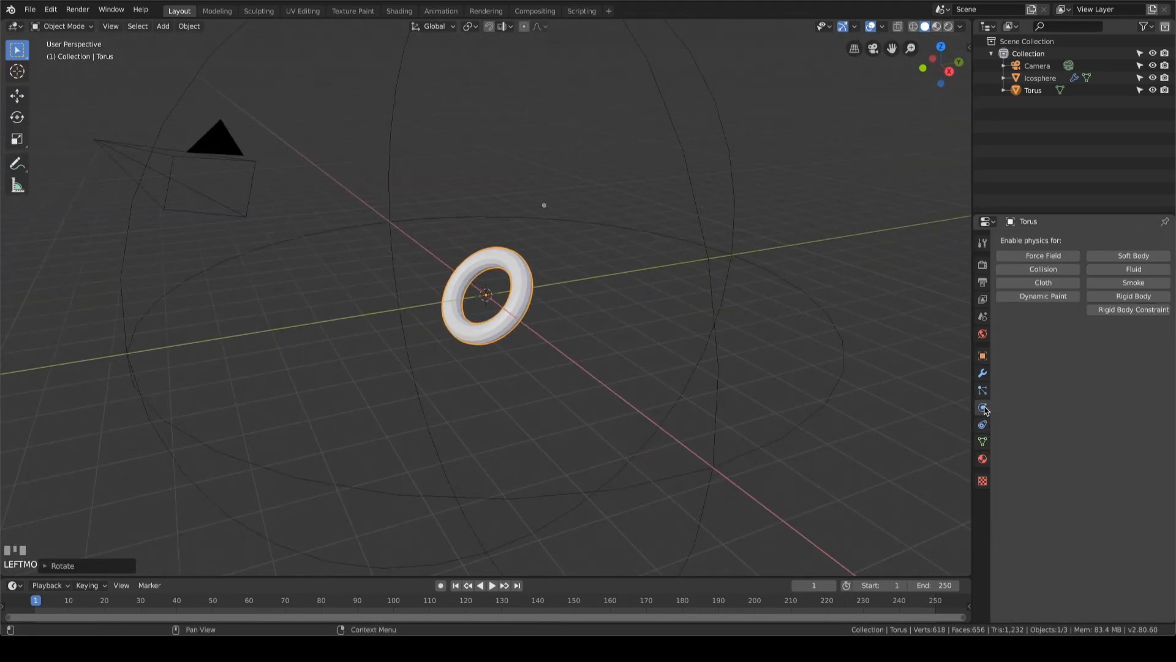
pyautogui.click(1029, 256)
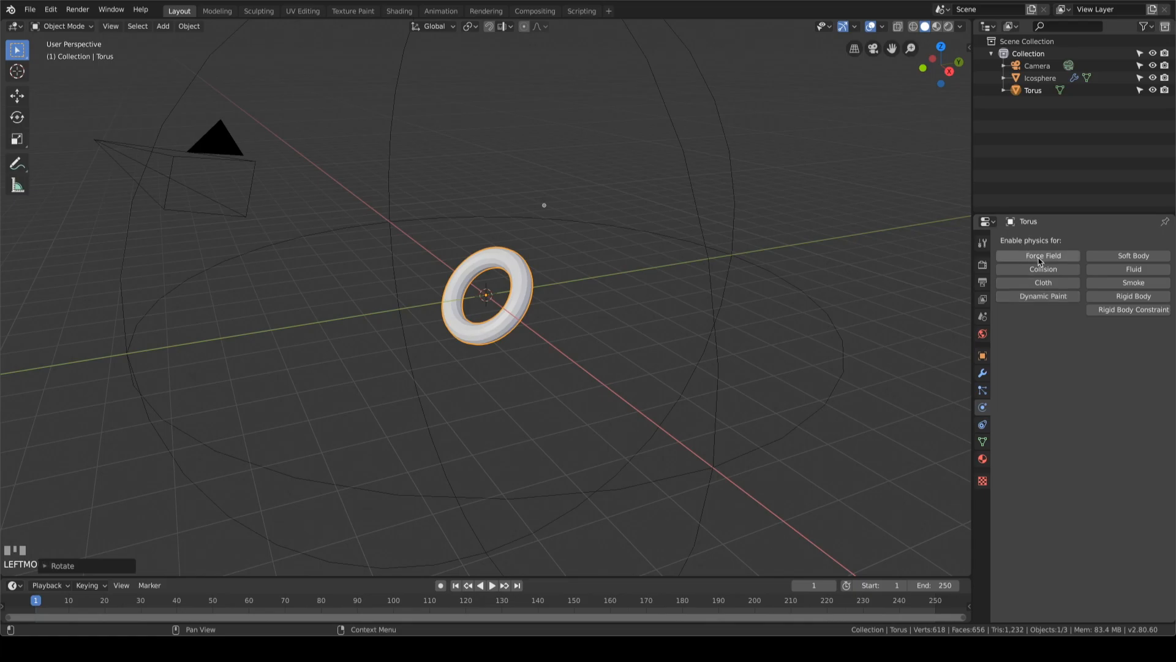
pyautogui.click(1120, 347)
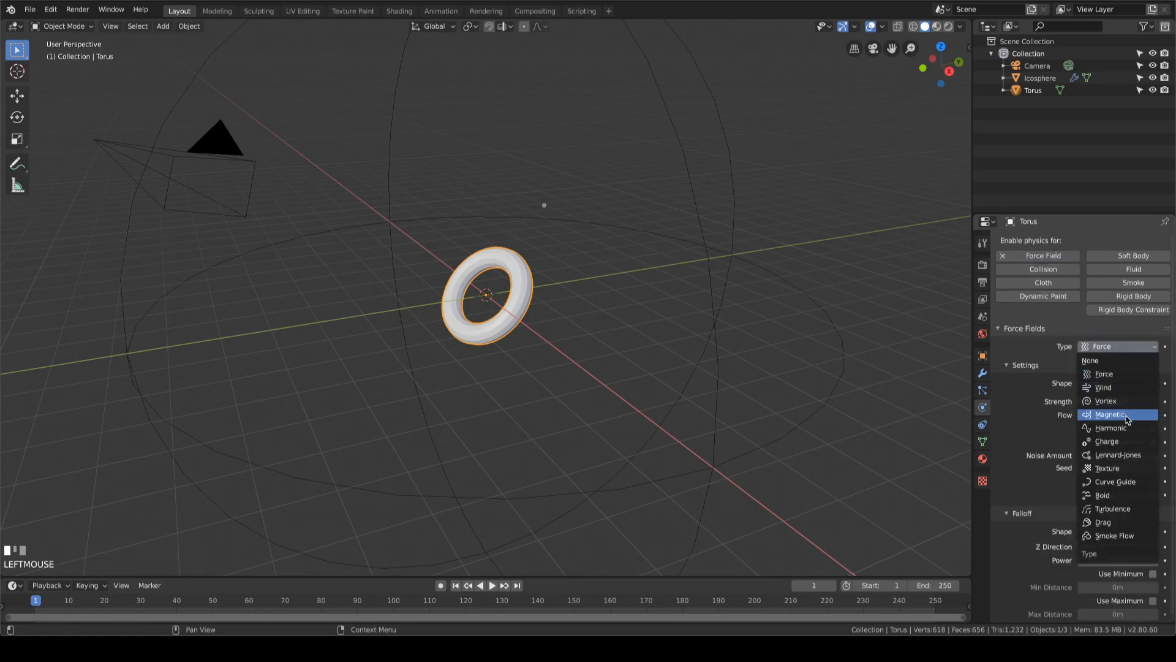
pyautogui.click(1111, 428)
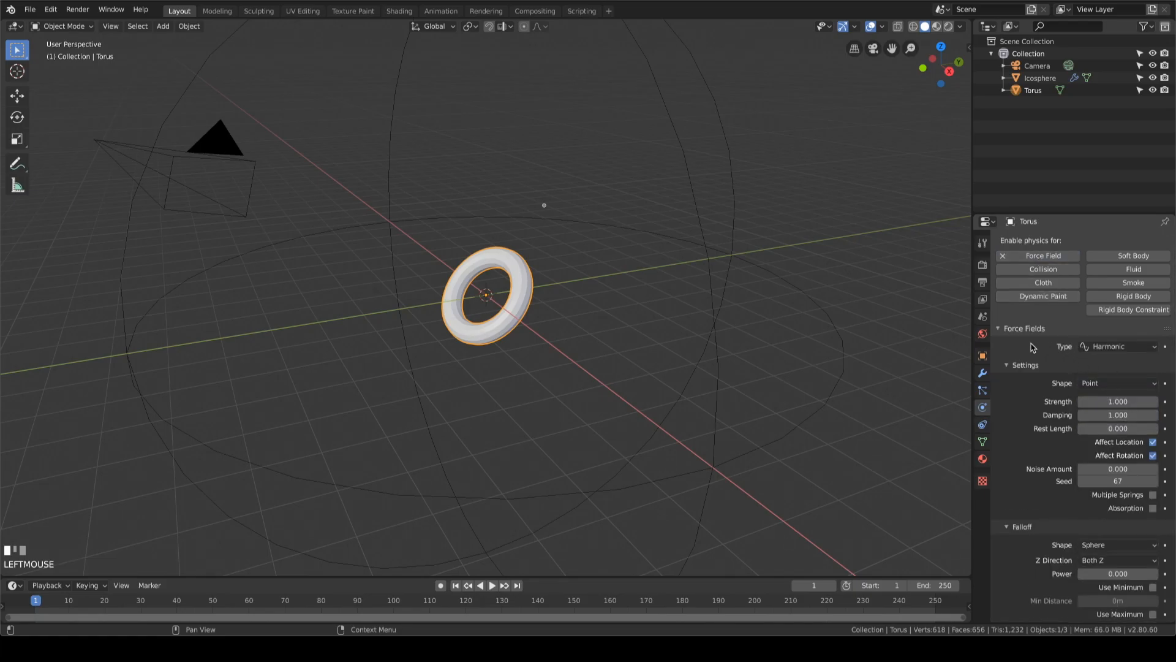
# Step: Set the torus's harmonic force field strength to 0.25 and damping to 0.75
pyautogui.click(1122, 403)
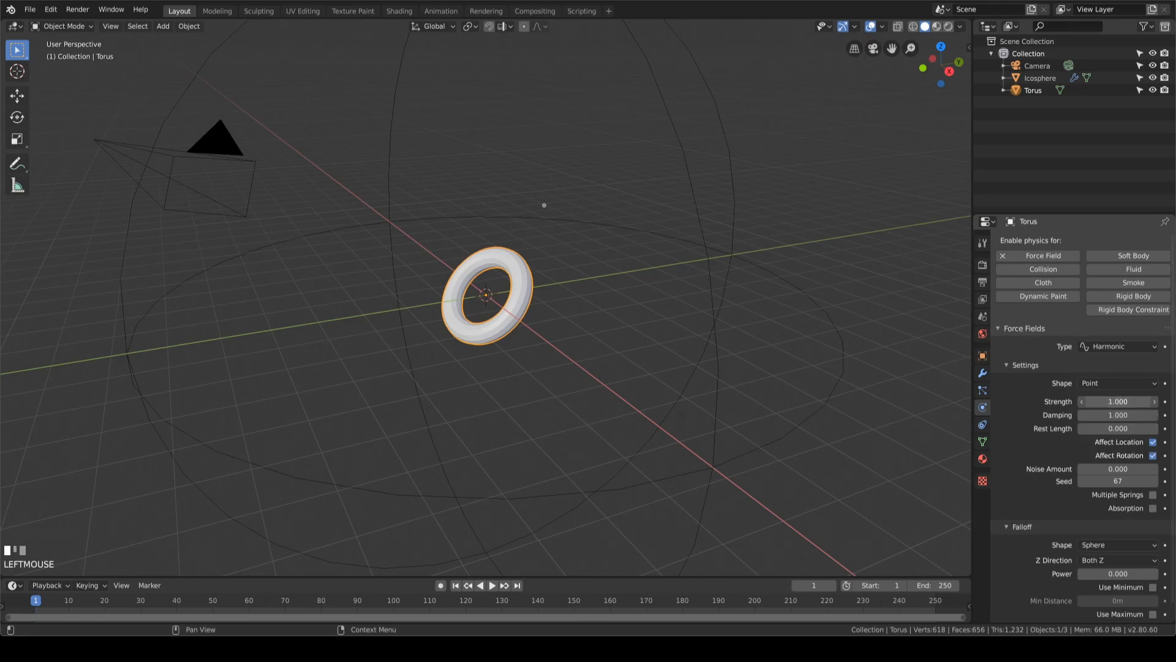
pyautogui.press('Return')
pyautogui.click(1122, 415)
pyautogui.write('.75')
pyautogui.press('Return')
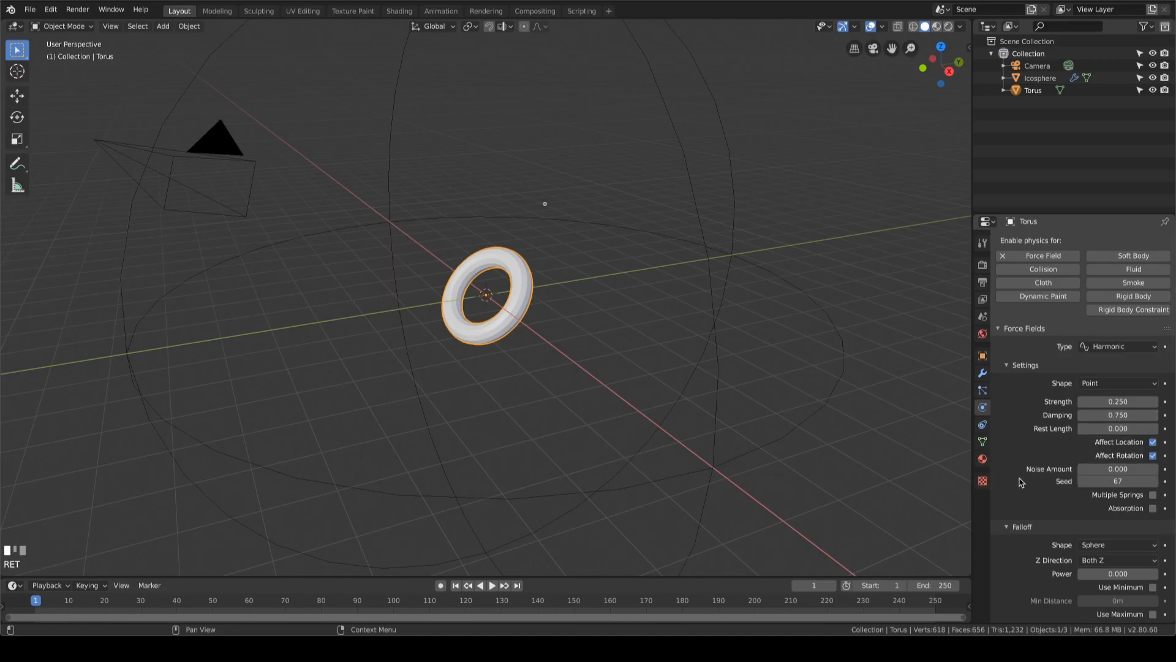
# Step: Select the icosphere emitter and switch to the Shading workspace
pyautogui.scroll(2, 1026, 544)
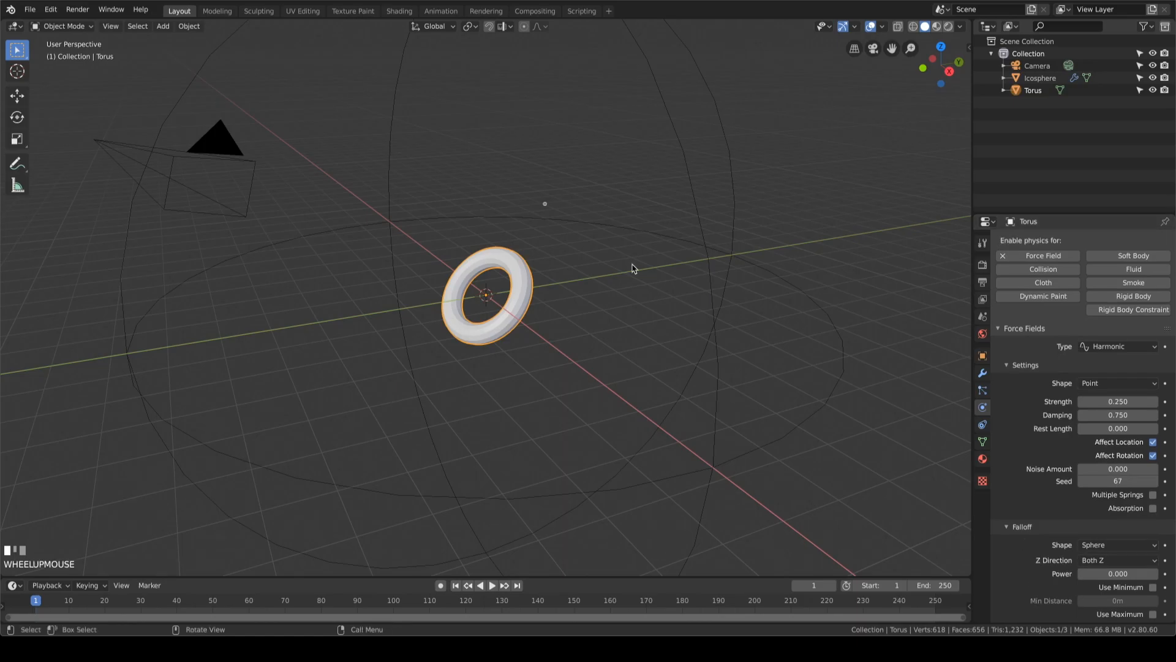
pyautogui.scroll(-2, 661, 187)
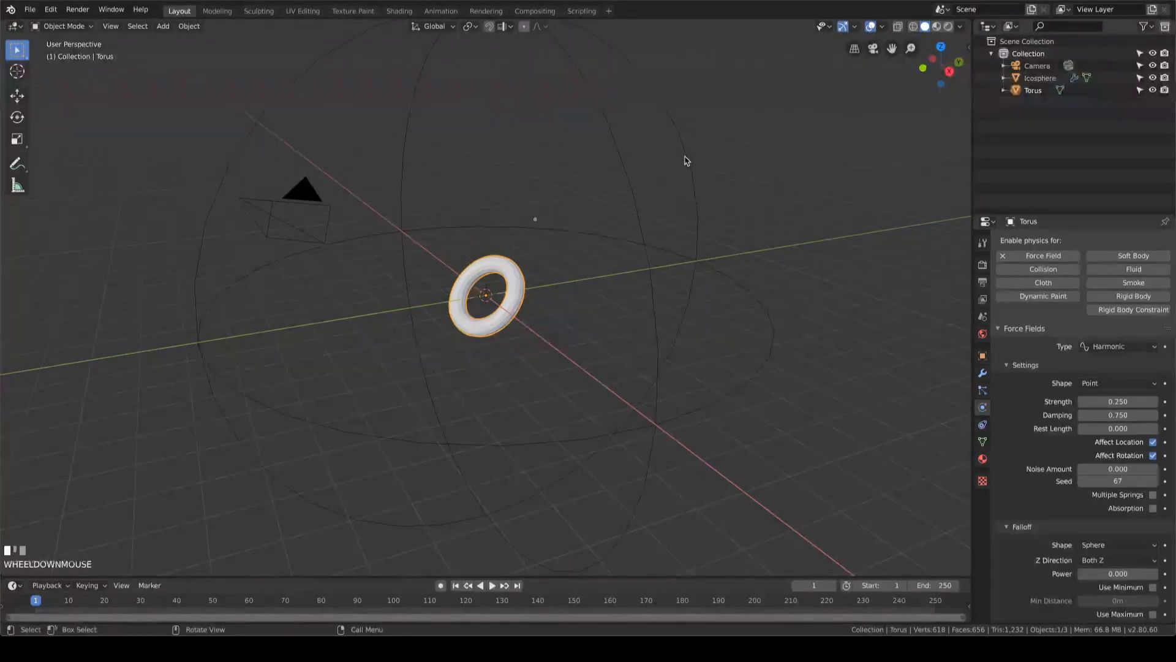
pyautogui.click(262, 138)
pyautogui.moveTo(568, 310); pyautogui.dragTo(579, 307, button='middle')
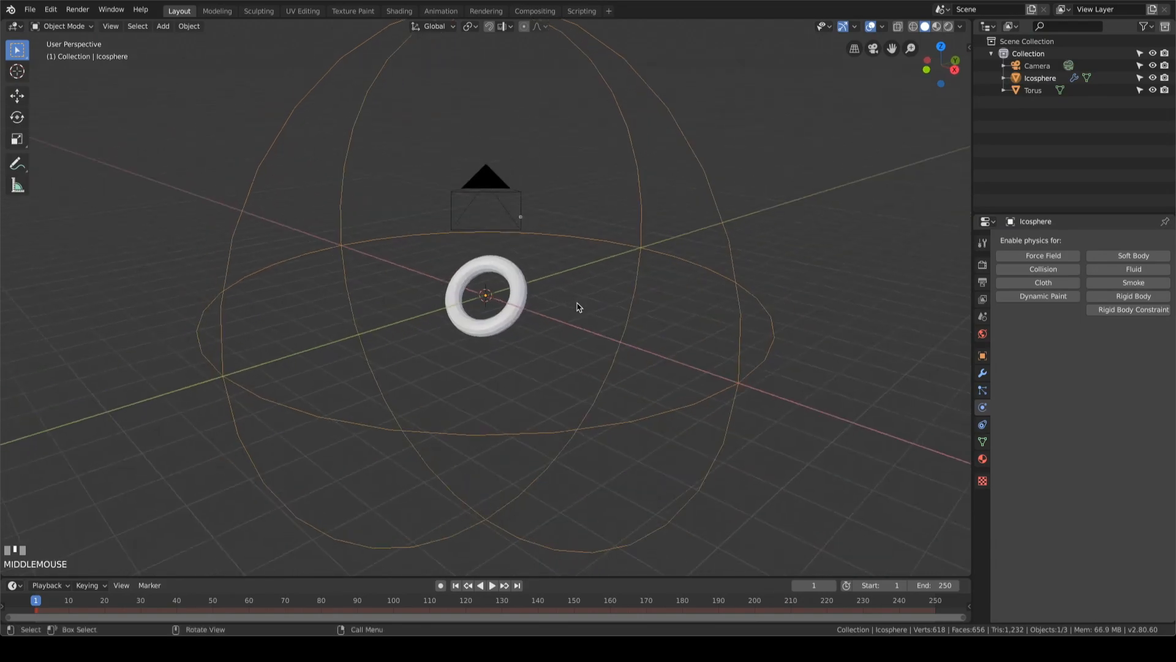
pyautogui.click(981, 459)
pyautogui.click(983, 406)
pyautogui.click(398, 11)
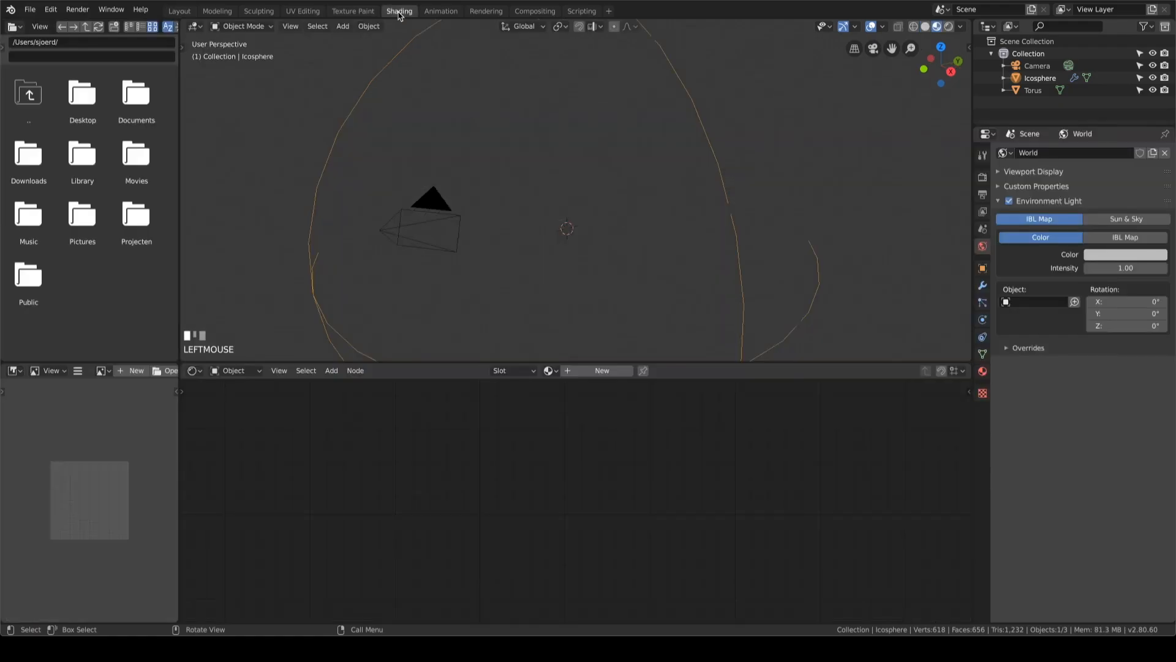
# Step: Set the render engine to Eevee and switch the viewport to solid shading
pyautogui.click(982, 177)
pyautogui.click(1136, 154)
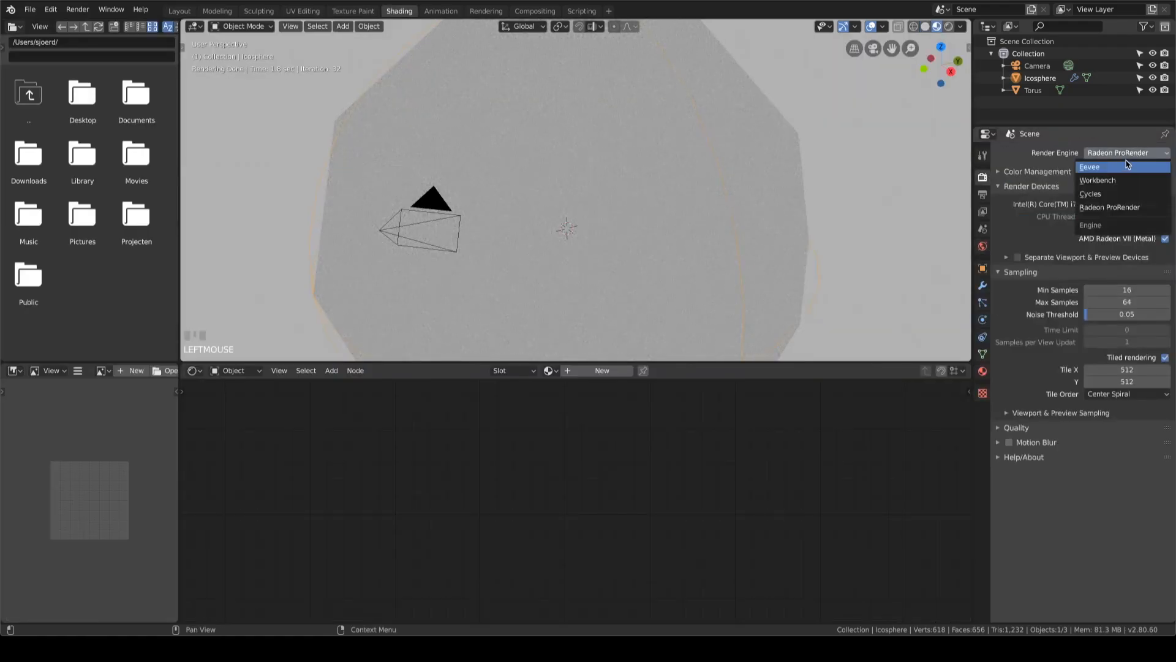
pyautogui.click(1116, 167)
pyautogui.press('z')
pyautogui.moveTo(715, 172); pyautogui.dragTo(623, 211, button='middle')
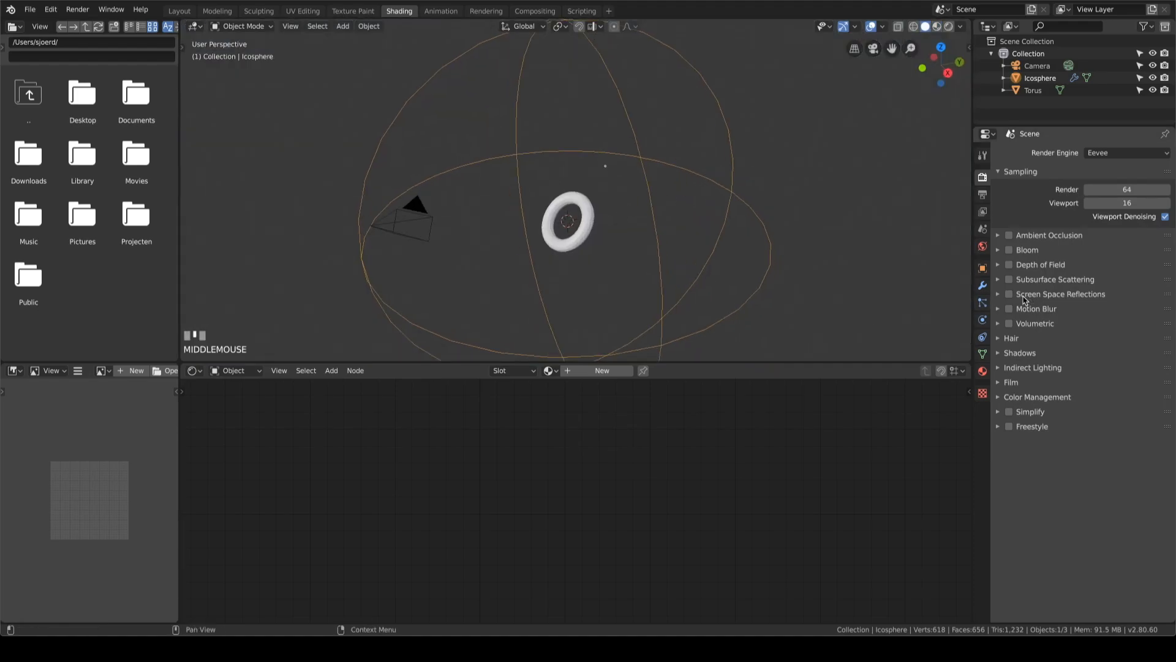
# Step: Create a new material on the icosphere and delete its default shader node
pyautogui.click(983, 371)
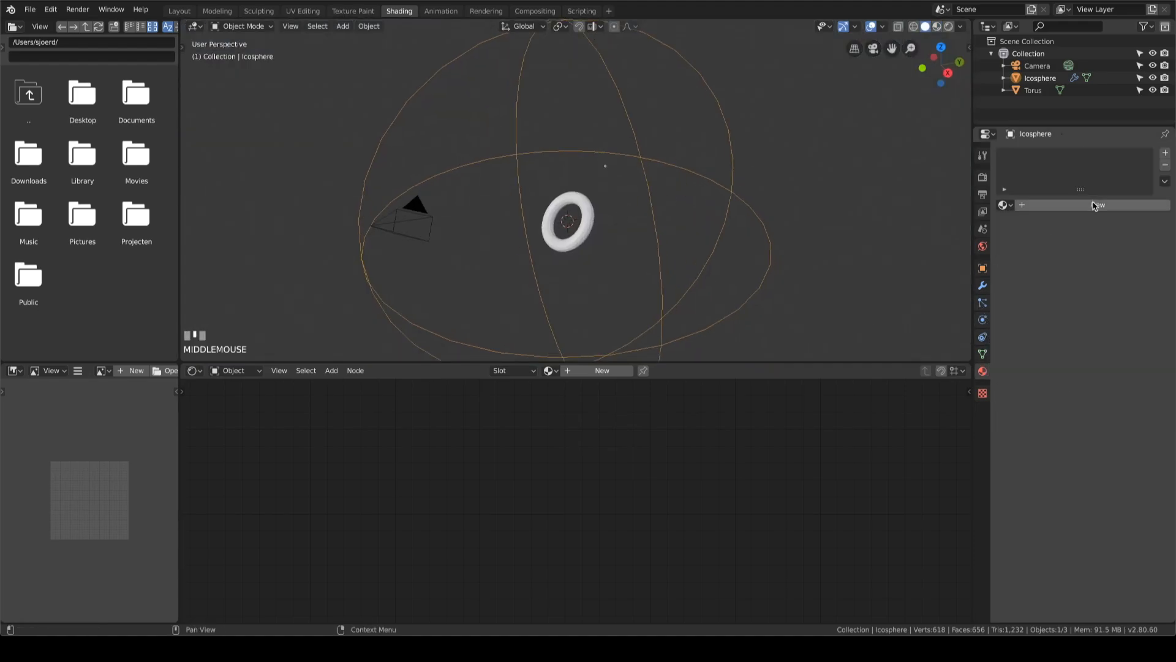
pyautogui.click(1084, 205)
pyautogui.scroll(-4, 447, 490)
pyautogui.click(566, 436)
pyautogui.press('x')
# Step: Add a Transparent BSDF node and connect it to the Material Output's Volume input
pyautogui.hotkey('shift', 'a')
pyautogui.click(565, 435)
pyautogui.write('trans')
pyautogui.press('Down')
pyautogui.press('Return')
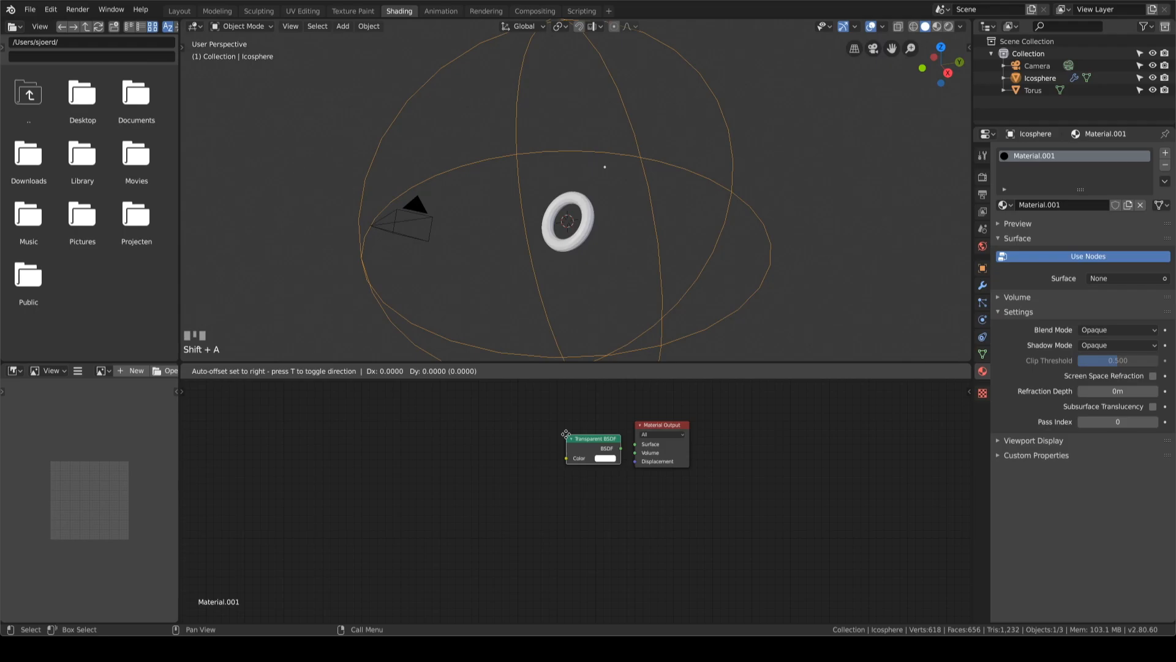
pyautogui.click(540, 427)
pyautogui.moveTo(595, 441)
pyautogui.mouseDown()
pyautogui.moveTo(635, 453)
pyautogui.moveTo(579, 440)
pyautogui.mouseUp()
pyautogui.click(508, 422)
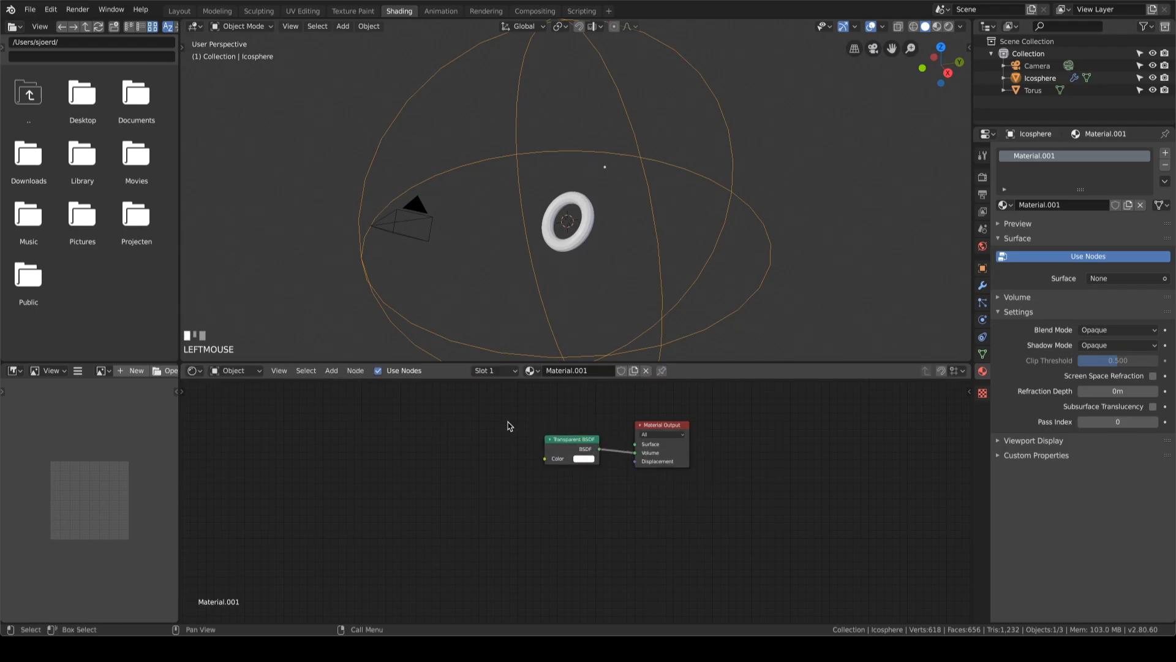
pyautogui.moveTo(504, 236); pyautogui.dragTo(525, 222, button='middle')
pyautogui.click(764, 143)
pyautogui.moveTo(765, 143); pyautogui.dragTo(719, 154, button='middle')
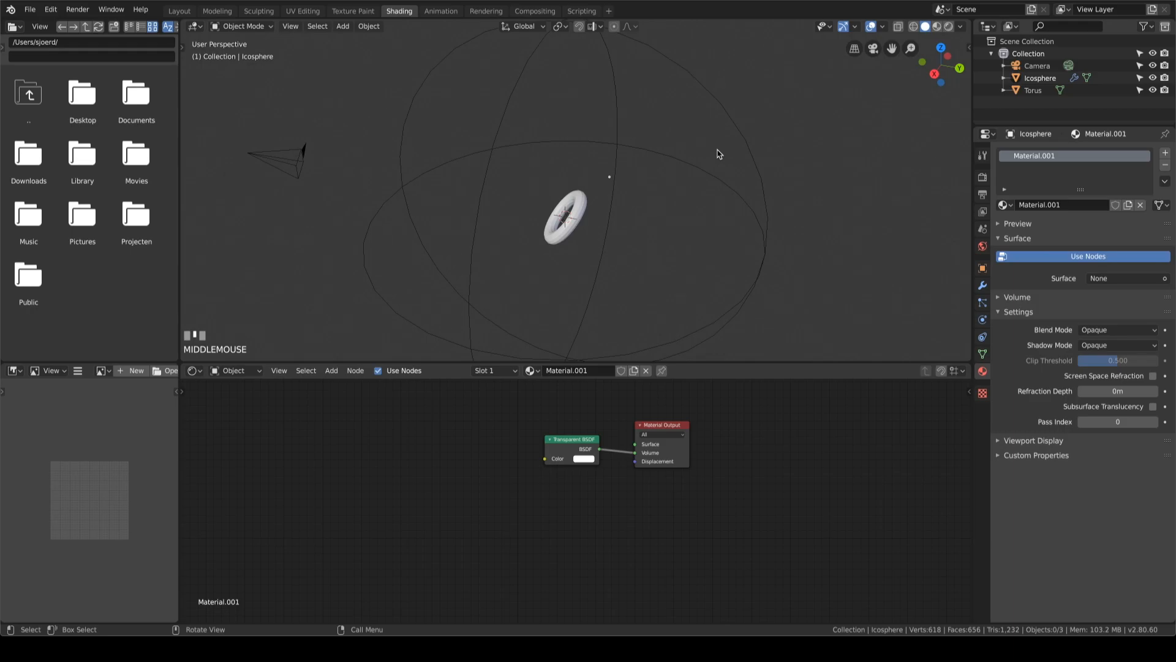
pyautogui.press('x')
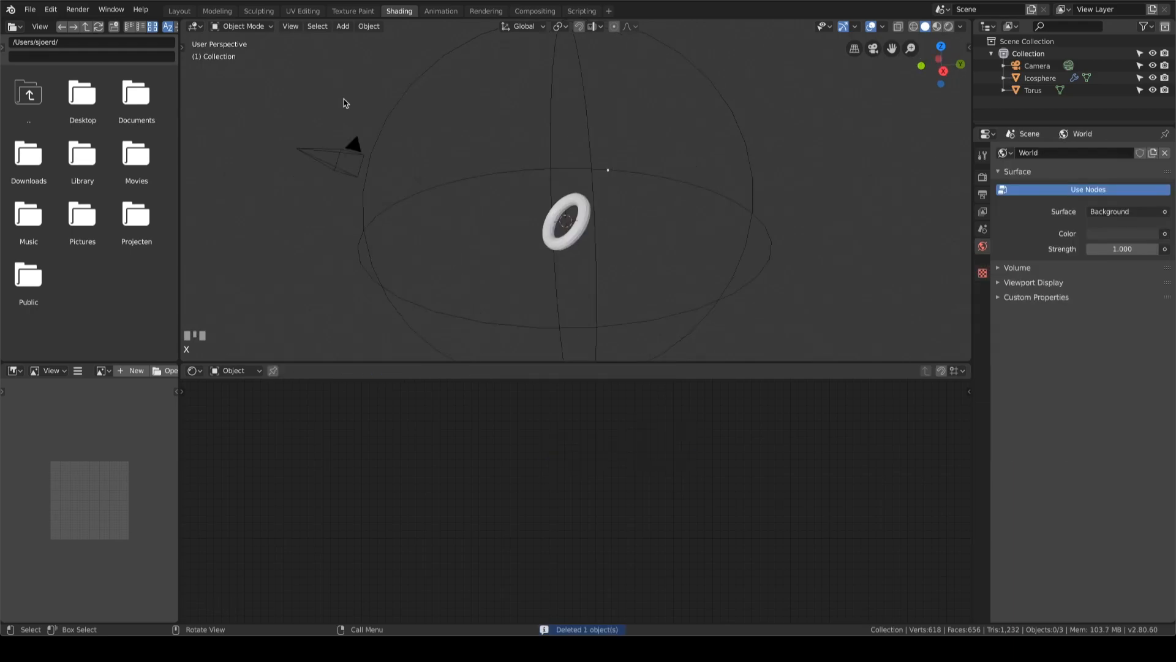
# Step: Return to the Layout workspace and frame the torus more closely in the viewport
pyautogui.click(179, 11)
pyautogui.scroll(2, 539, 257)
pyautogui.moveTo(538, 257); pyautogui.dragTo(539, 260, button='middle')
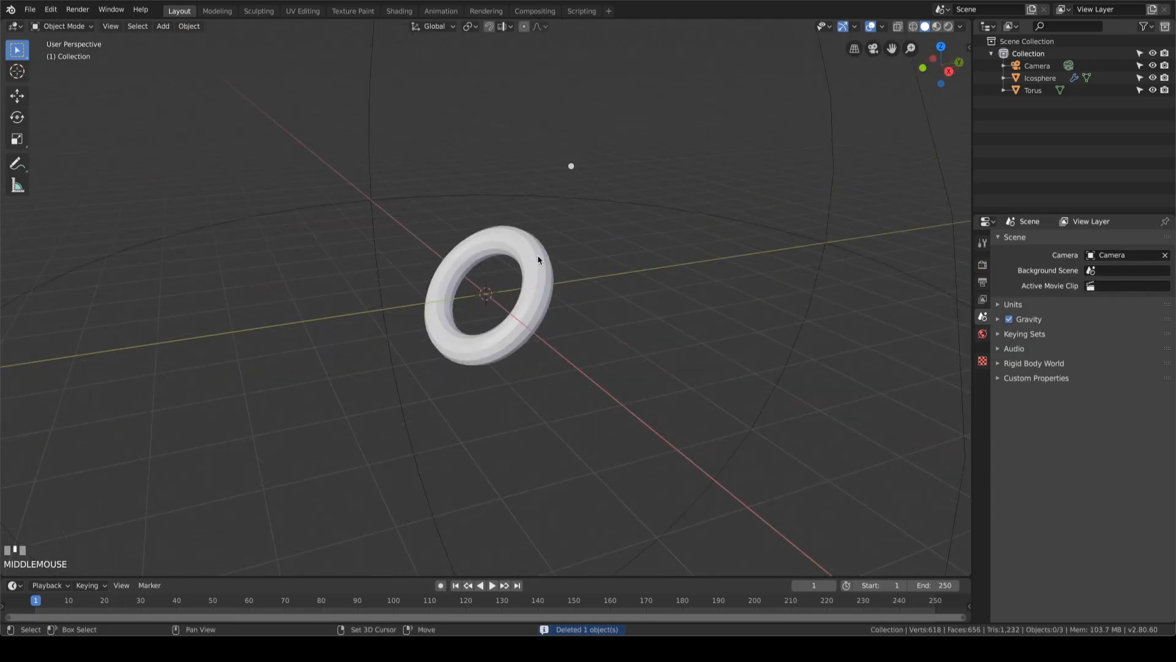
# Step: Add a cone mesh with 3 vertices and a depth of 1 m
pyautogui.hotkey('shift', 'a')
pyautogui.click(655, 331)
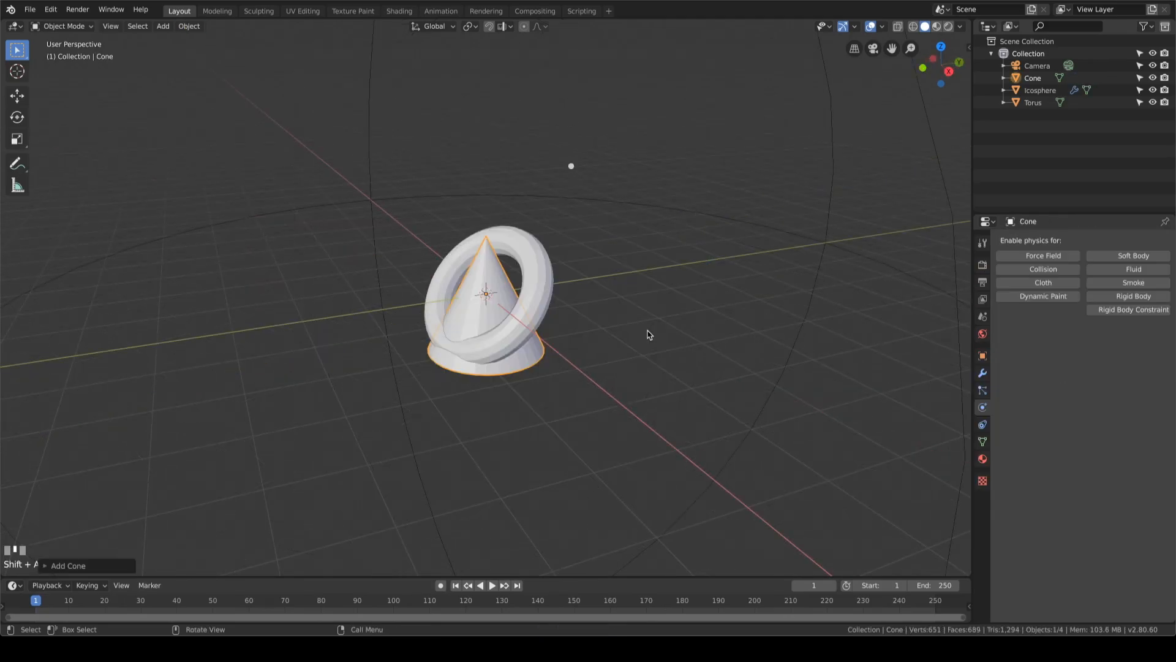
pyautogui.click(84, 562)
pyautogui.click(156, 405)
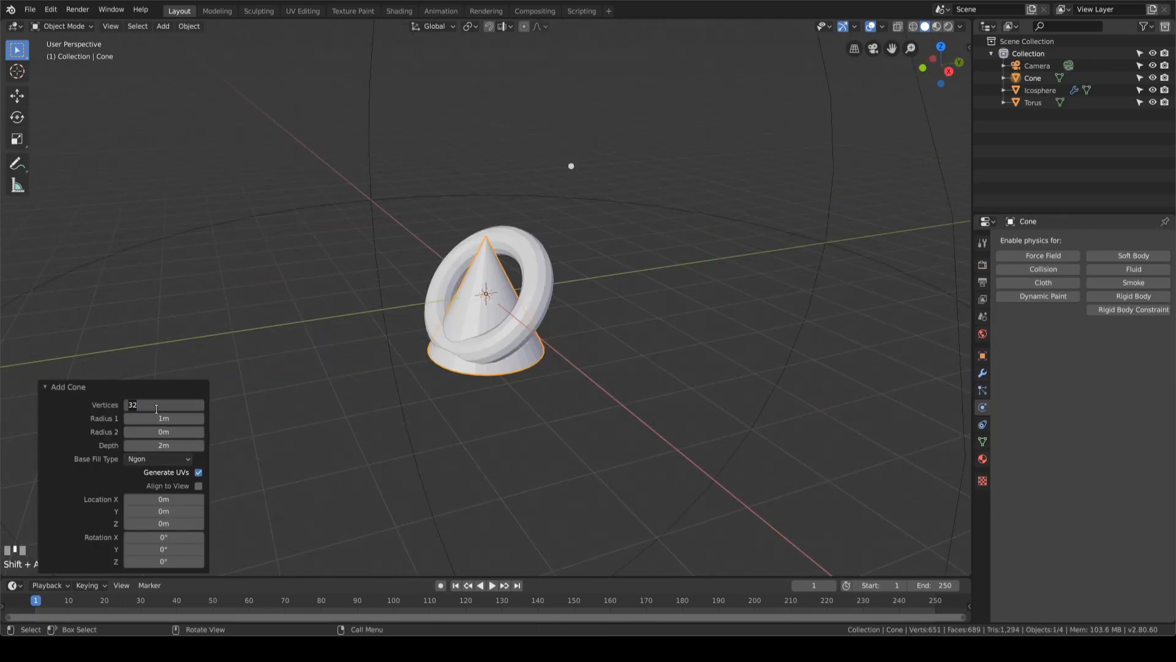
pyautogui.click(291, 345)
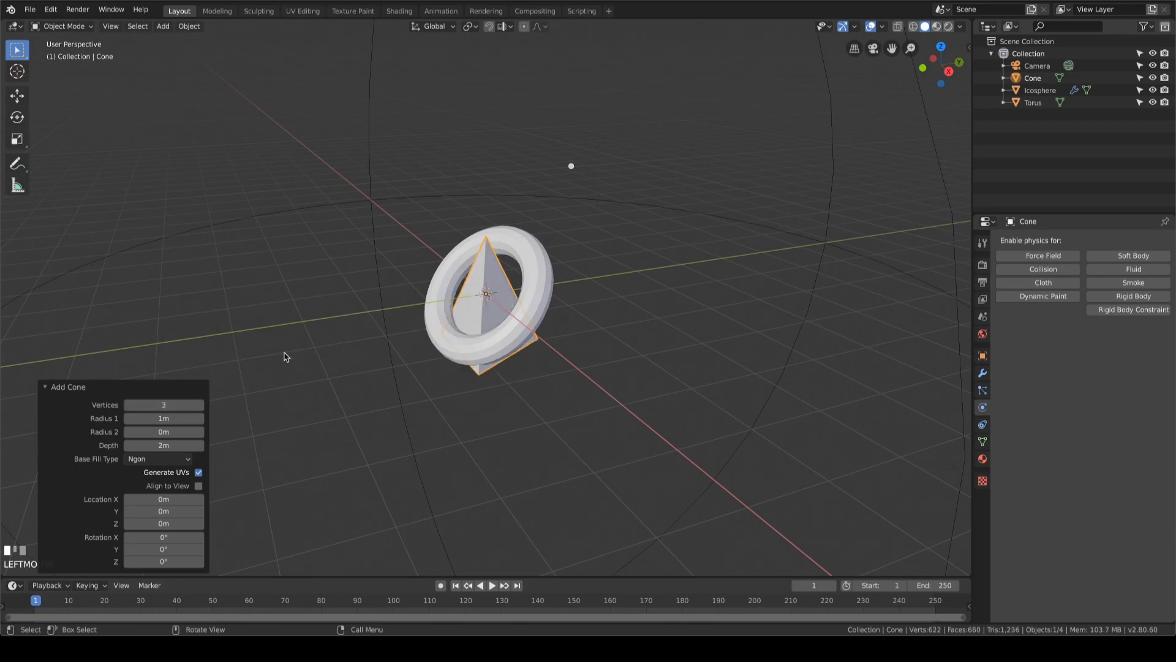
pyautogui.click(164, 444)
pyautogui.write('1')
pyautogui.press('Return')
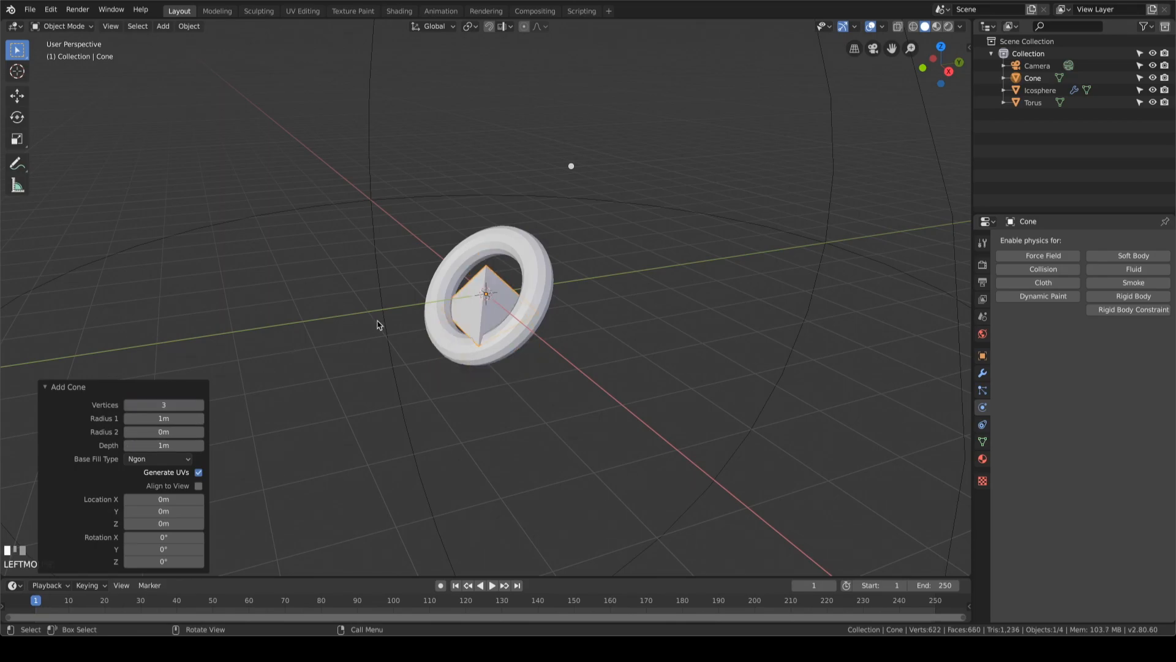
# Step: Move the cone away from the torus to a spot well outside the icosphere
pyautogui.scroll(-5, 362, 329)
pyautogui.moveTo(503, 337); pyautogui.dragTo(373, 344, button='middle')
pyautogui.press('g')
pyautogui.click(184, 168)
pyautogui.moveTo(438, 267); pyautogui.dragTo(368, 214, button='middle')
pyautogui.press('g')
pyautogui.click(337, 174)
pyautogui.moveTo(339, 173); pyautogui.dragTo(492, 205, button='middle')
pyautogui.press('g')
pyautogui.click(653, 205)
pyautogui.scroll(-2, 631, 229)
pyautogui.moveTo(631, 229); pyautogui.dragTo(594, 254, button='middle')
# Step: In the Shading workspace, create a new material on the cone and delete its Principled BSDF node
pyautogui.click(392, 14)
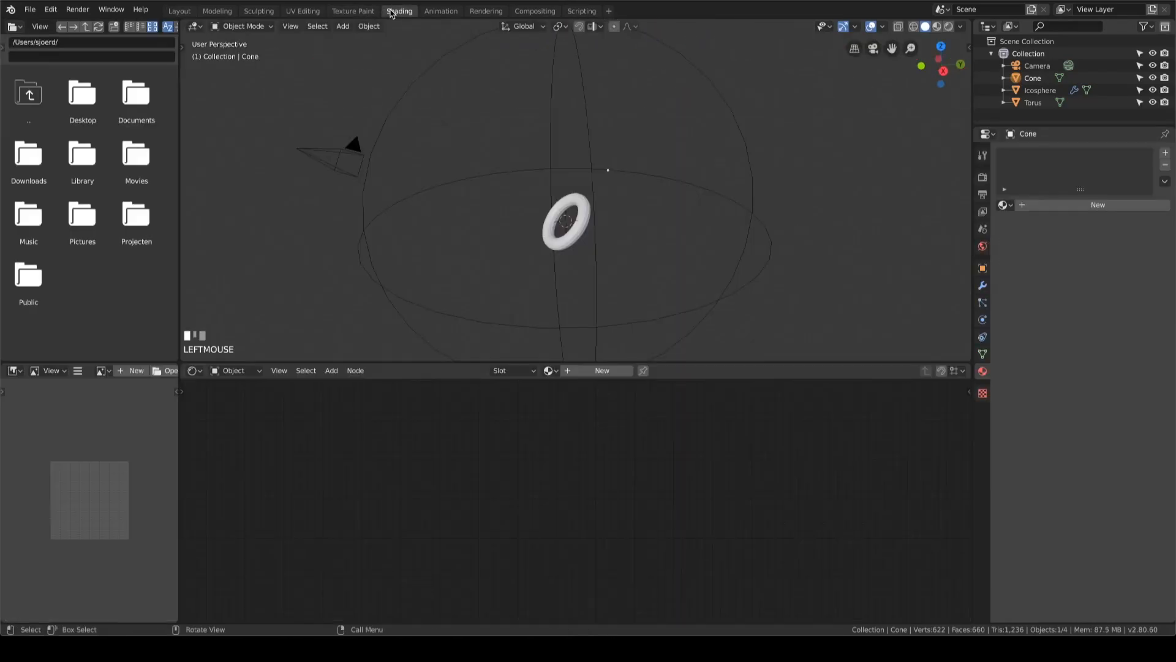
pyautogui.scroll(-5, 630, 278)
pyautogui.click(602, 370)
pyautogui.moveTo(455, 489); pyautogui.dragTo(507, 460, button='middle')
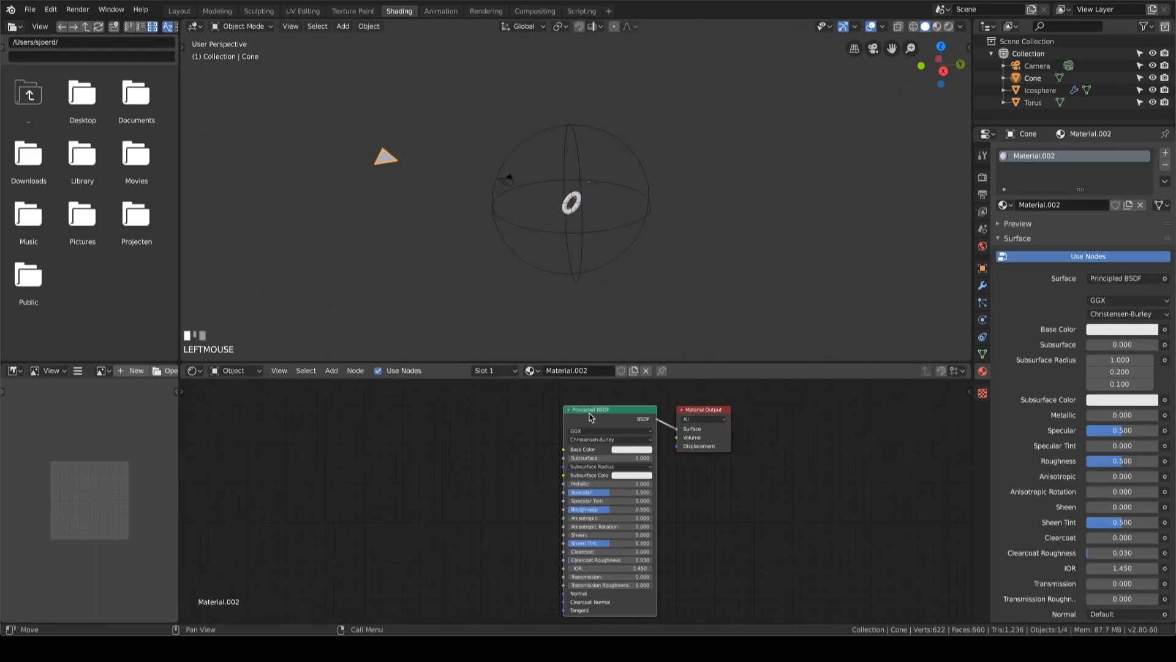
pyautogui.press('x')
# Step: Add an Emission node and connect it to the Material Output's Surface input
pyautogui.hotkey('shift', 'a')
pyautogui.write('emis')
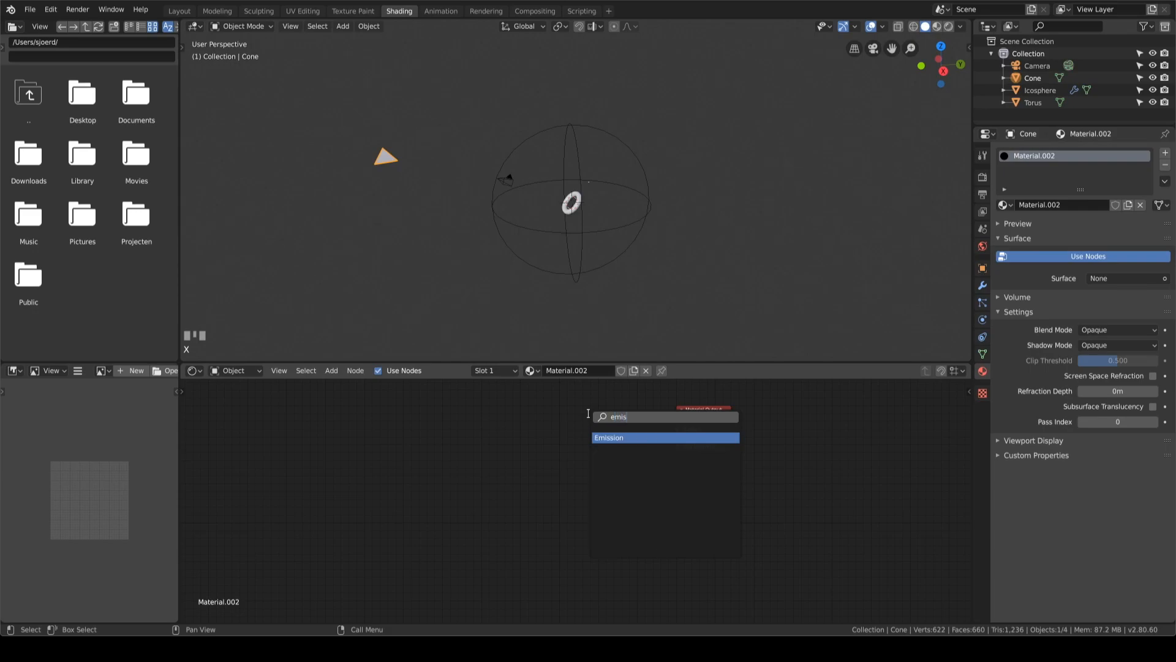
pyautogui.press('Return')
pyautogui.click(588, 414)
pyautogui.moveTo(647, 428); pyautogui.dragTo(676, 428)
# Step: Add a ColorRamp node and connect its Color output to the Emission node's Color input
pyautogui.moveTo(468, 455); pyautogui.dragTo(513, 449, button='middle')
pyautogui.hotkey('shift', 'a')
pyautogui.write('color')
pyautogui.press('Return')
pyautogui.click(522, 422)
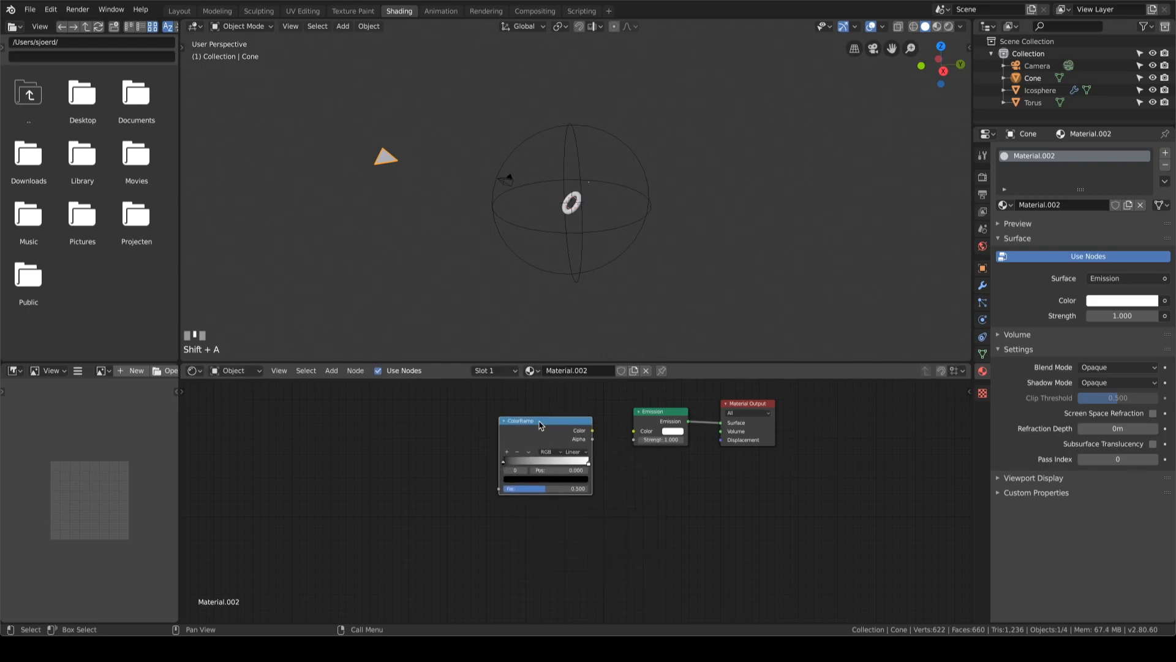
pyautogui.moveTo(592, 431); pyautogui.dragTo(634, 431)
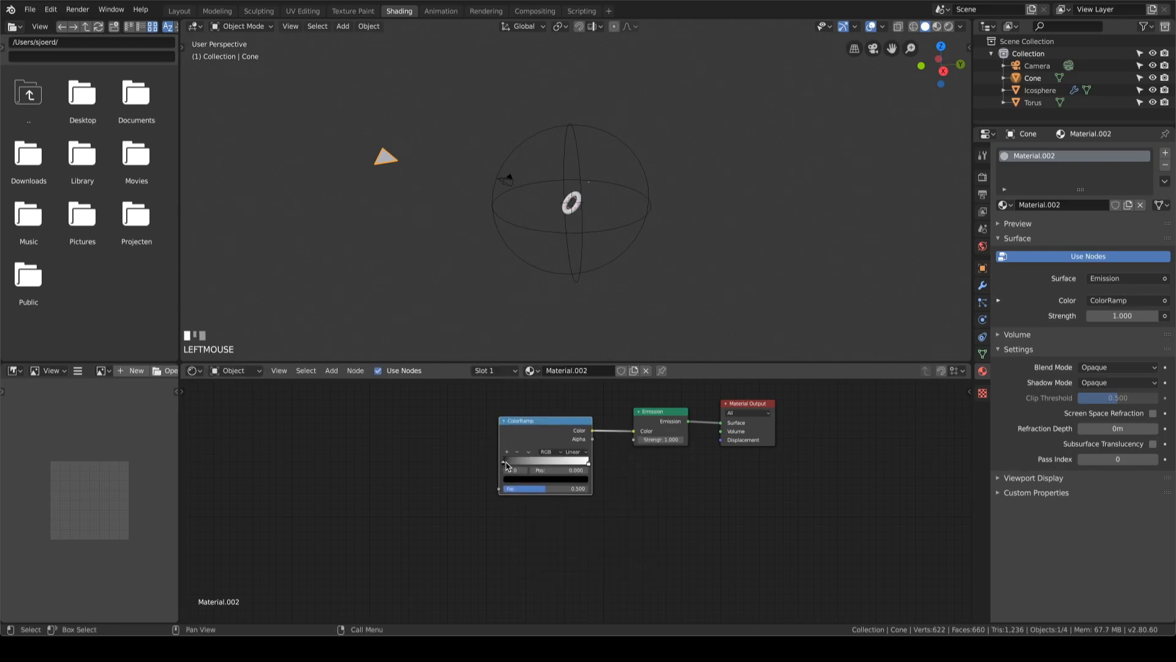
# Step: Color the ramp's first stop red and its last stop blue
pyautogui.click(527, 479)
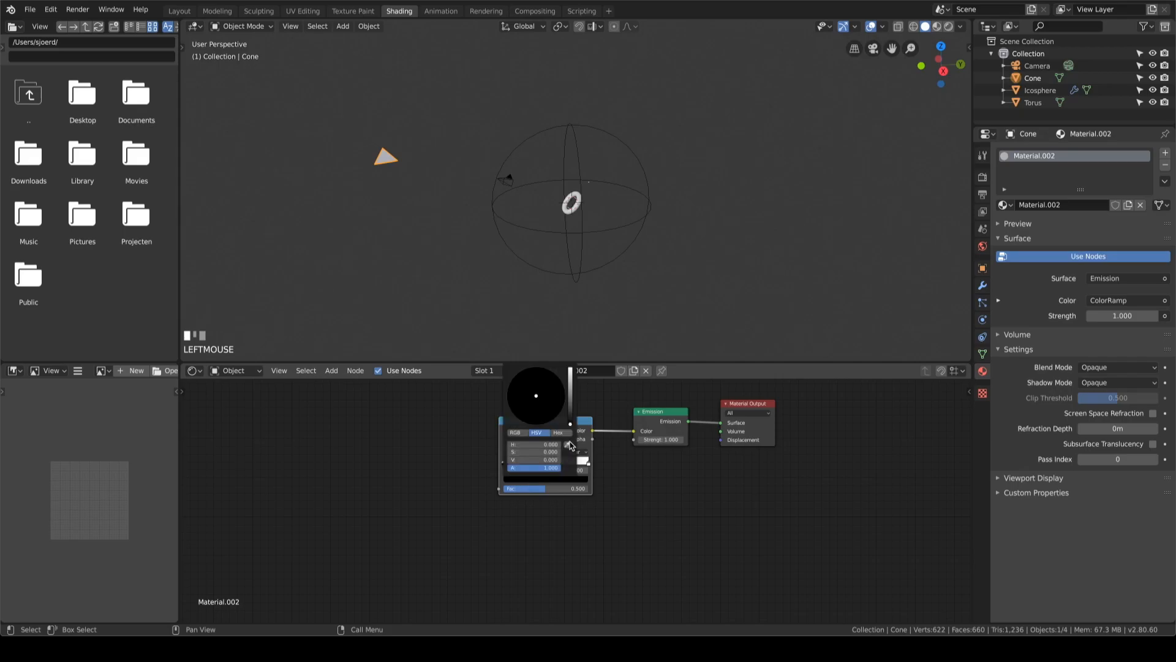
pyautogui.moveTo(568, 410); pyautogui.dragTo(571, 367)
pyautogui.click(538, 422)
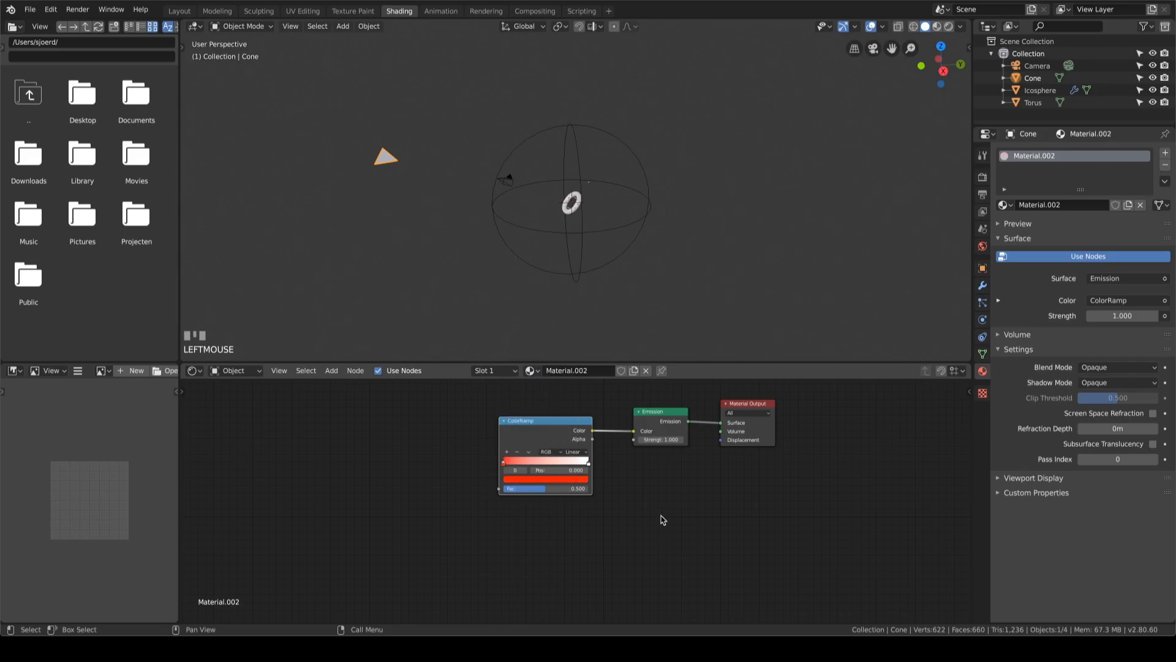
pyautogui.click(589, 463)
pyautogui.click(569, 479)
pyautogui.click(543, 383)
# Step: Add a Mapping node before the ColorRamp and connect its Vector output to the ramp's Fac input
pyautogui.hotkey('shift', 'a')
pyautogui.click(399, 456)
pyautogui.write('mapp')
pyautogui.press('Return')
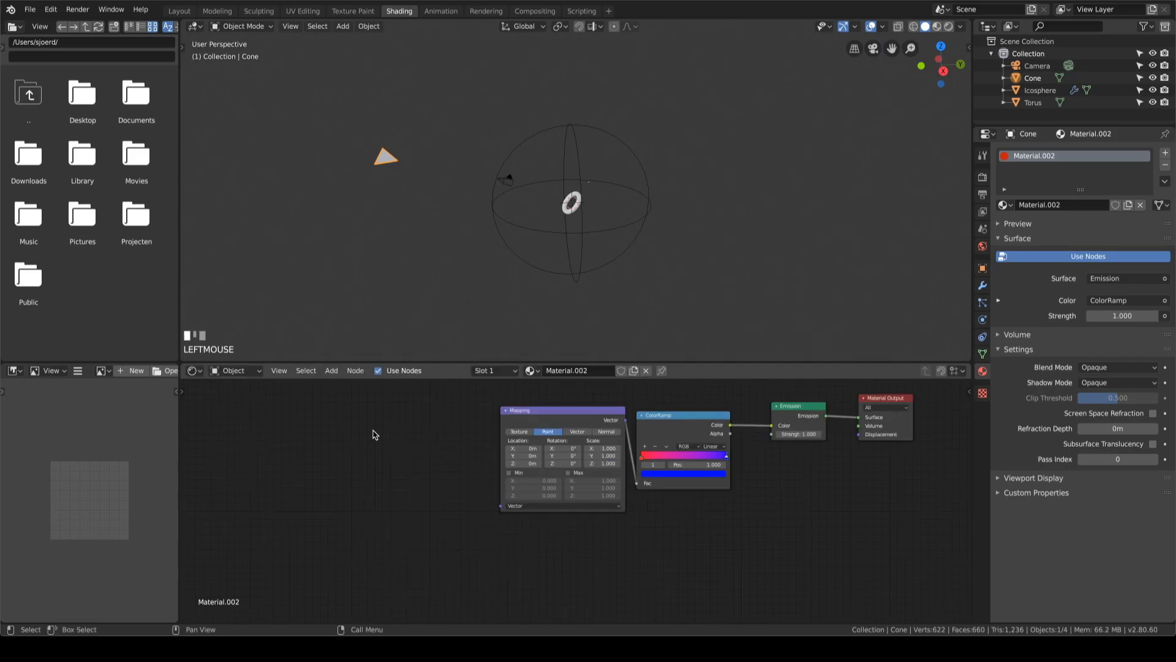
# Step: Add an Object Info node and connect its Location output to the Mapping node's Vector input
pyautogui.hotkey('shift', 'a')
pyautogui.click(373, 433)
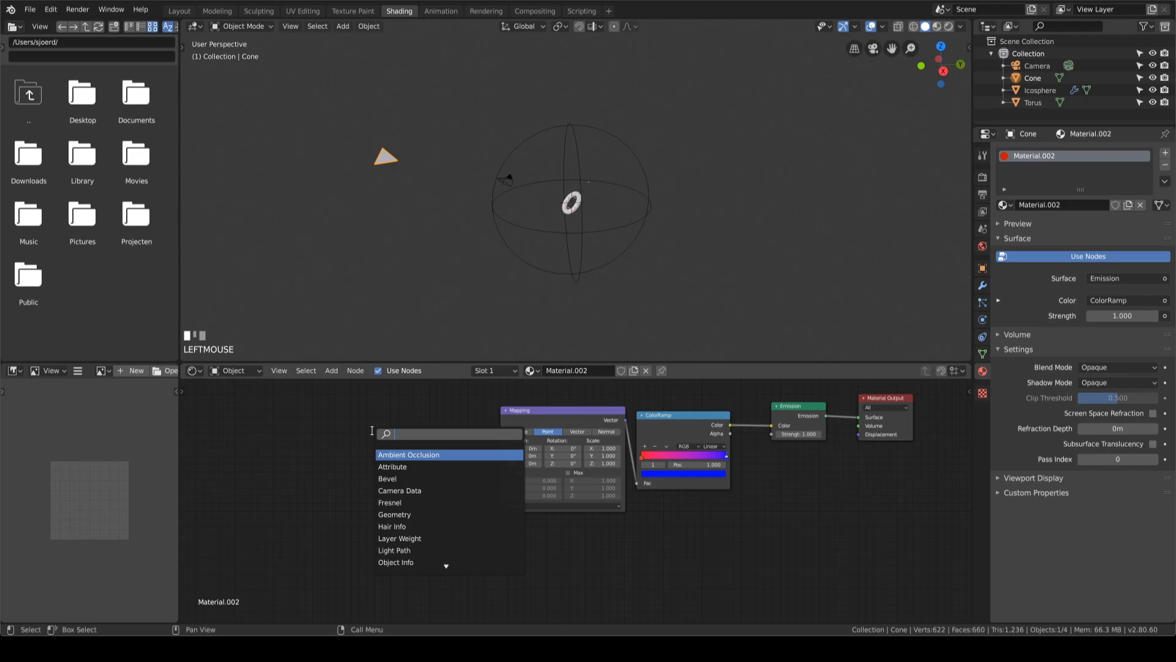
pyautogui.write('obj')
pyautogui.press('Return')
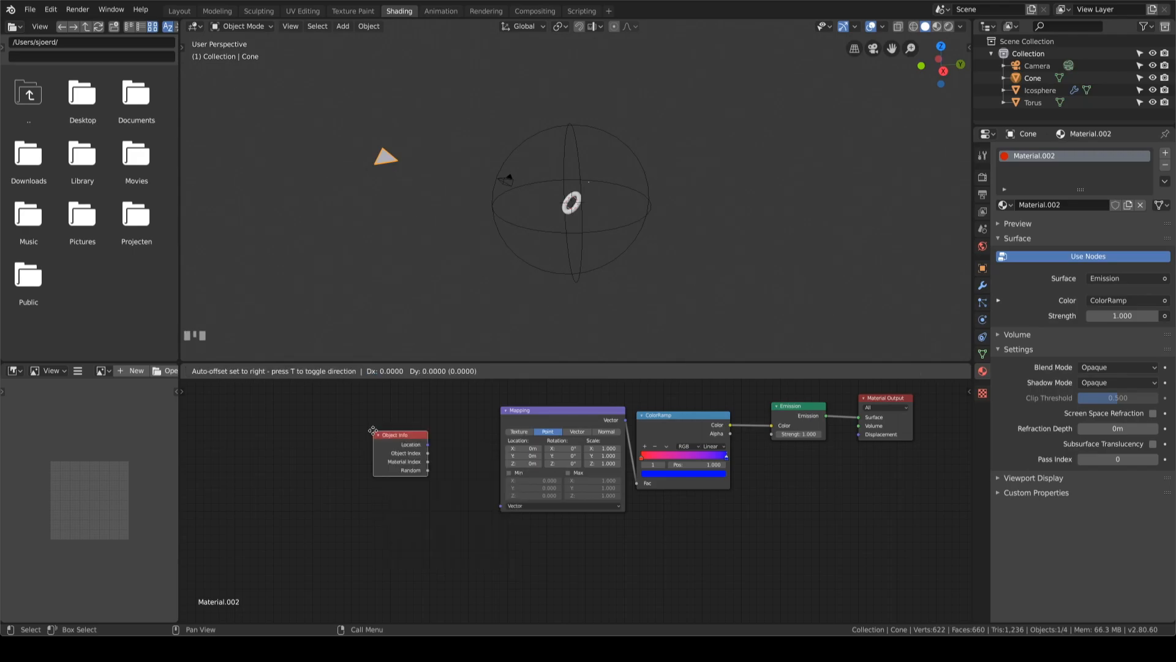
pyautogui.click(450, 471)
pyautogui.click(467, 487)
pyautogui.moveTo(466, 471); pyautogui.dragTo(501, 506)
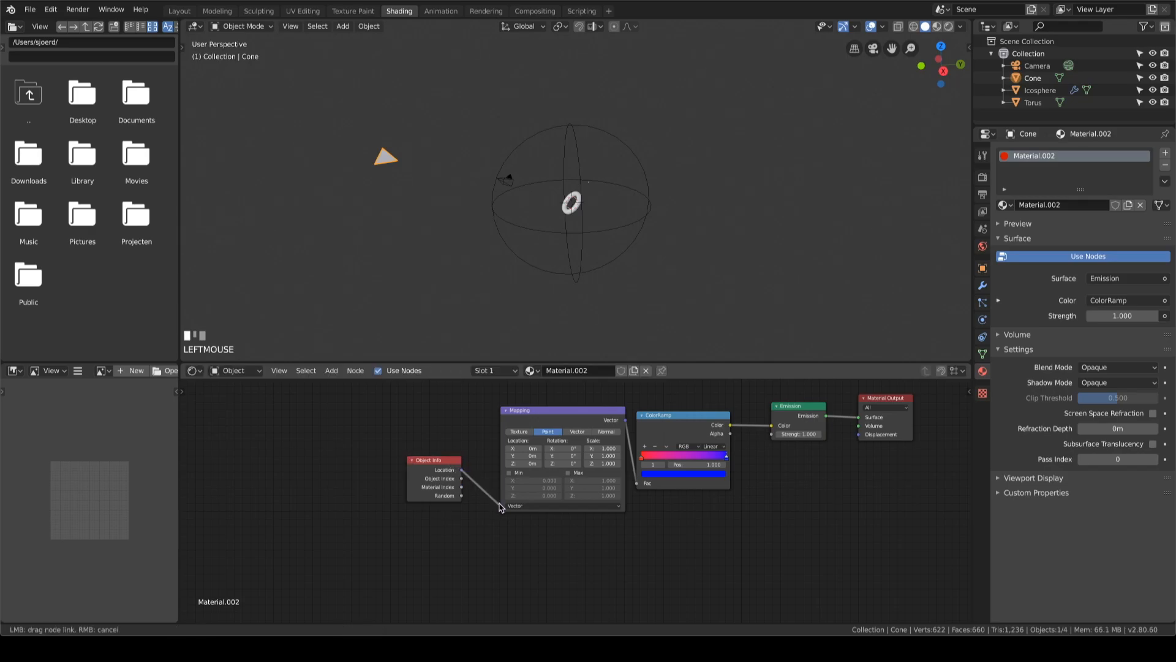
pyautogui.moveTo(444, 468); pyautogui.dragTo(453, 465)
# Step: Return to the Layout workspace, select the icosphere and open its particle settings
pyautogui.keyDown('ctrl'); pyautogui.hscroll(4, 393, 431); pyautogui.keyUp('ctrl')
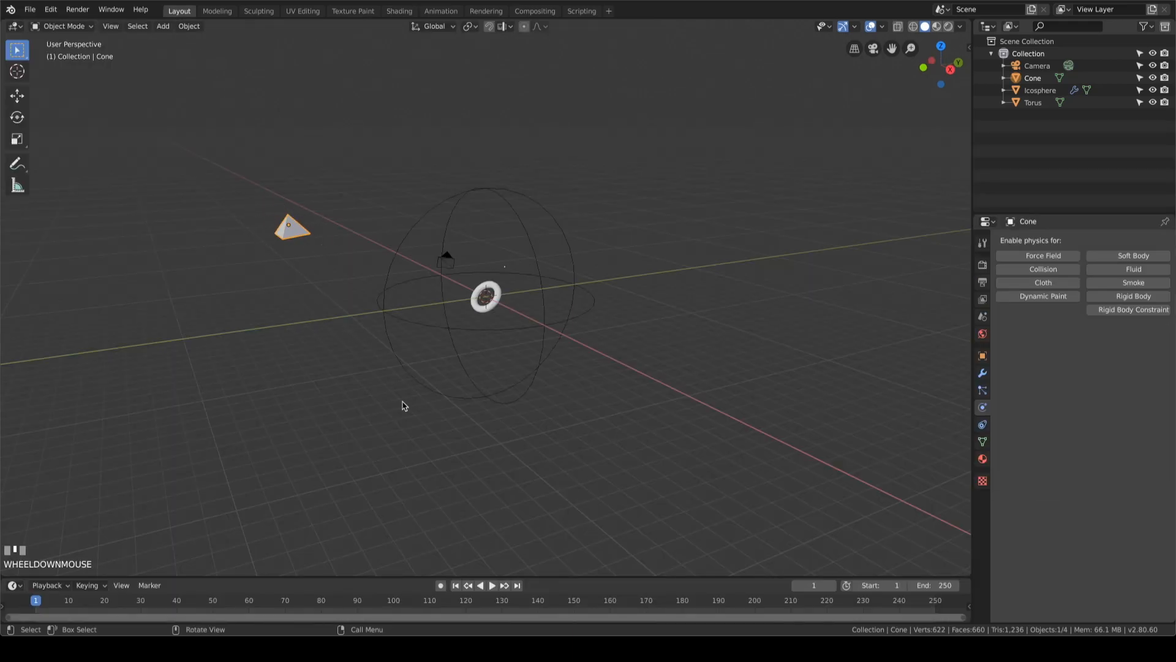
pyautogui.scroll(3, 405, 407)
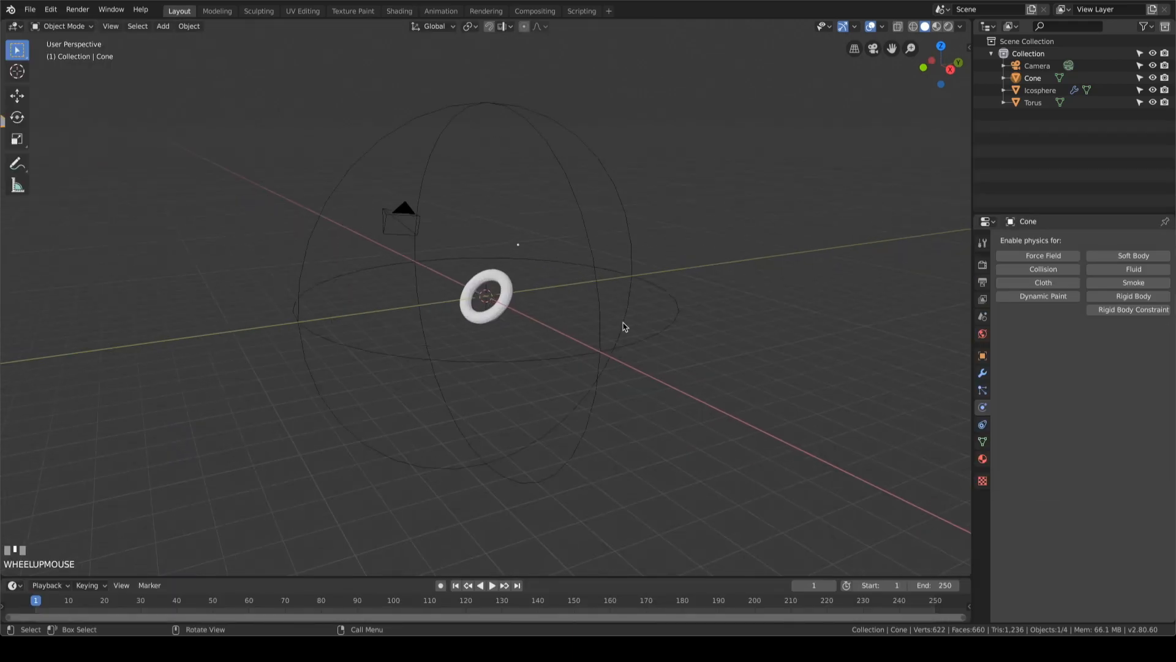
pyautogui.click(603, 321)
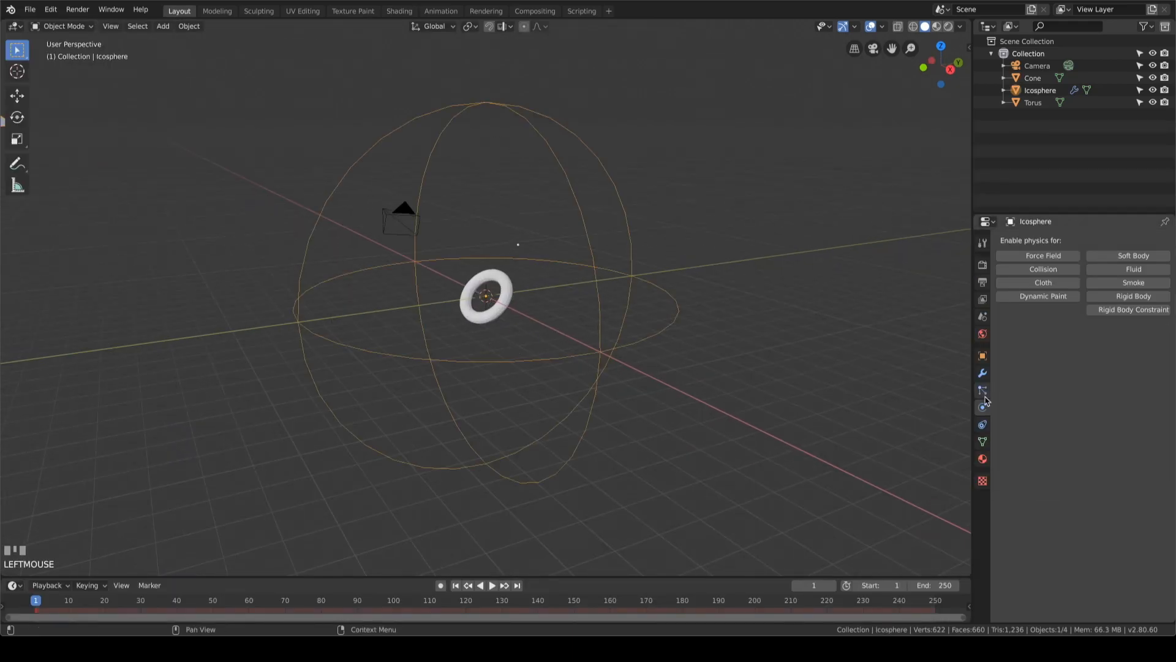
pyautogui.click(982, 425)
pyautogui.click(983, 459)
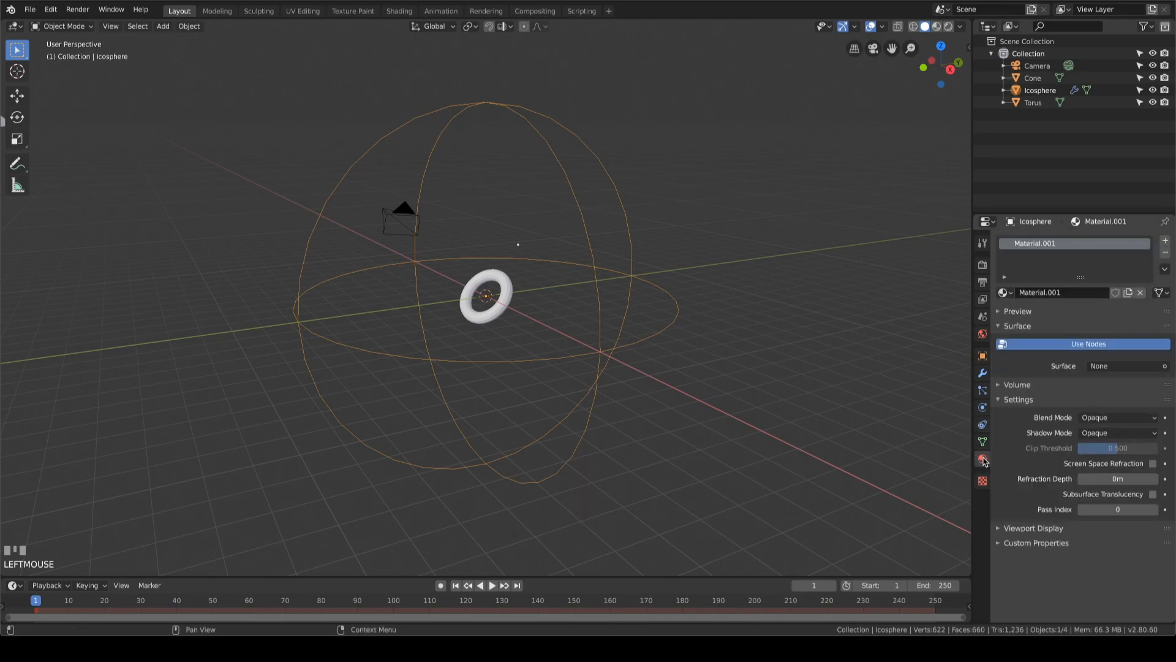
pyautogui.click(983, 391)
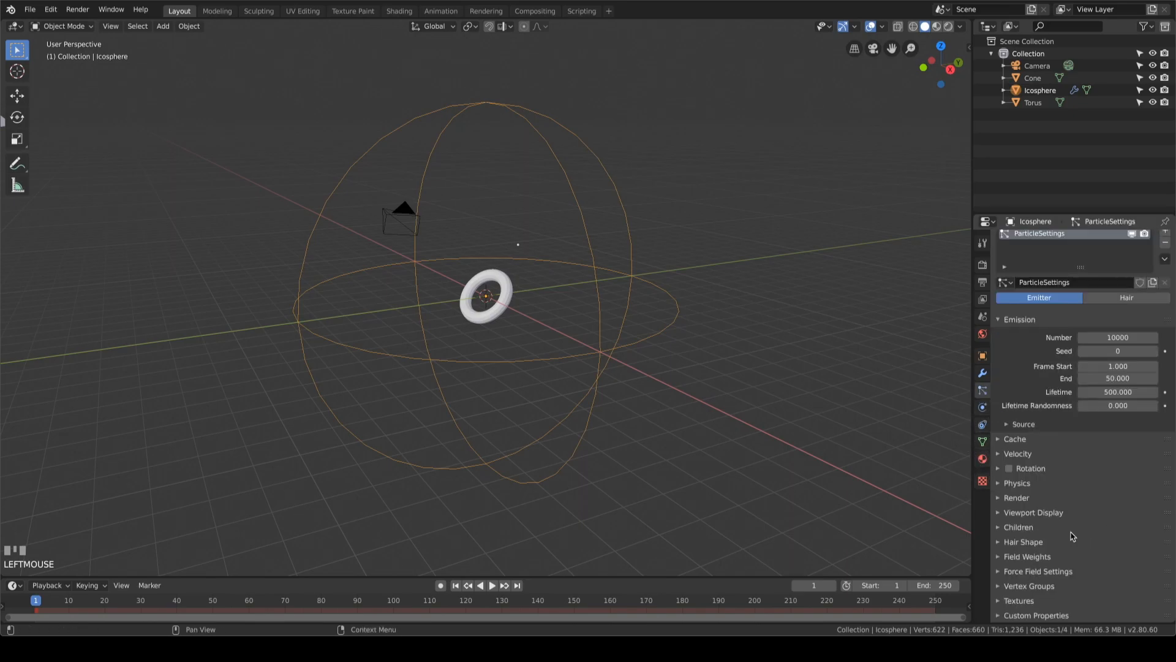
# Step: Set the icosphere's particles to render as Object with the Cone as instance object
pyautogui.click(1035, 498)
pyautogui.scroll(-2, 1041, 509)
pyautogui.click(1096, 454)
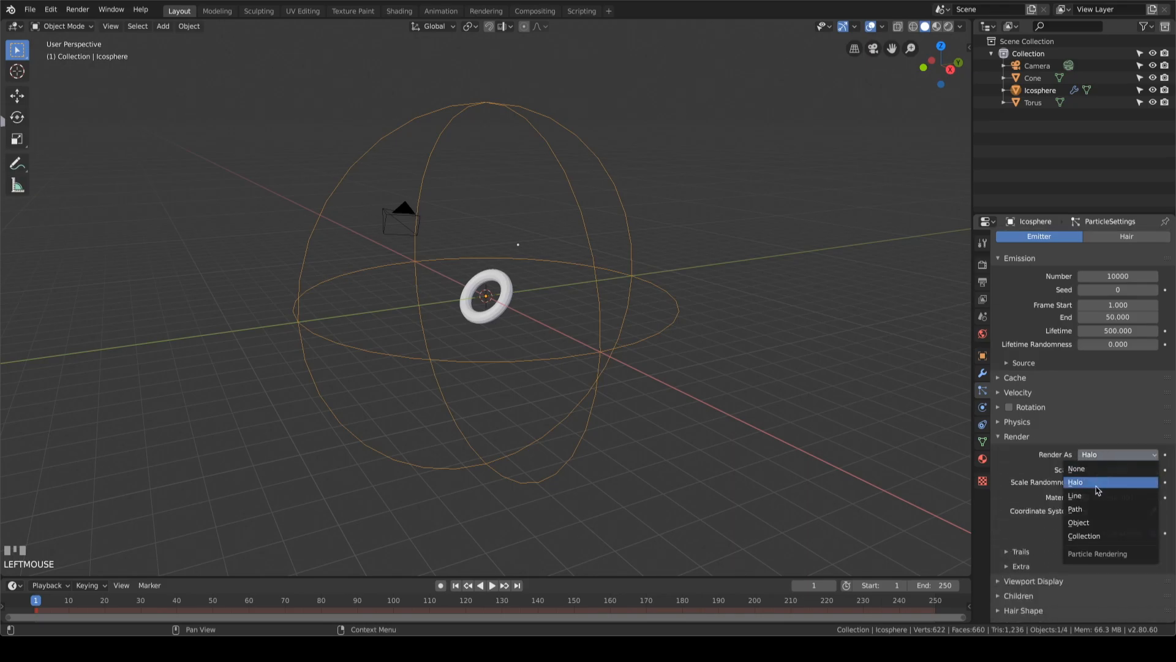
pyautogui.click(1095, 522)
pyautogui.scroll(-1, 1094, 523)
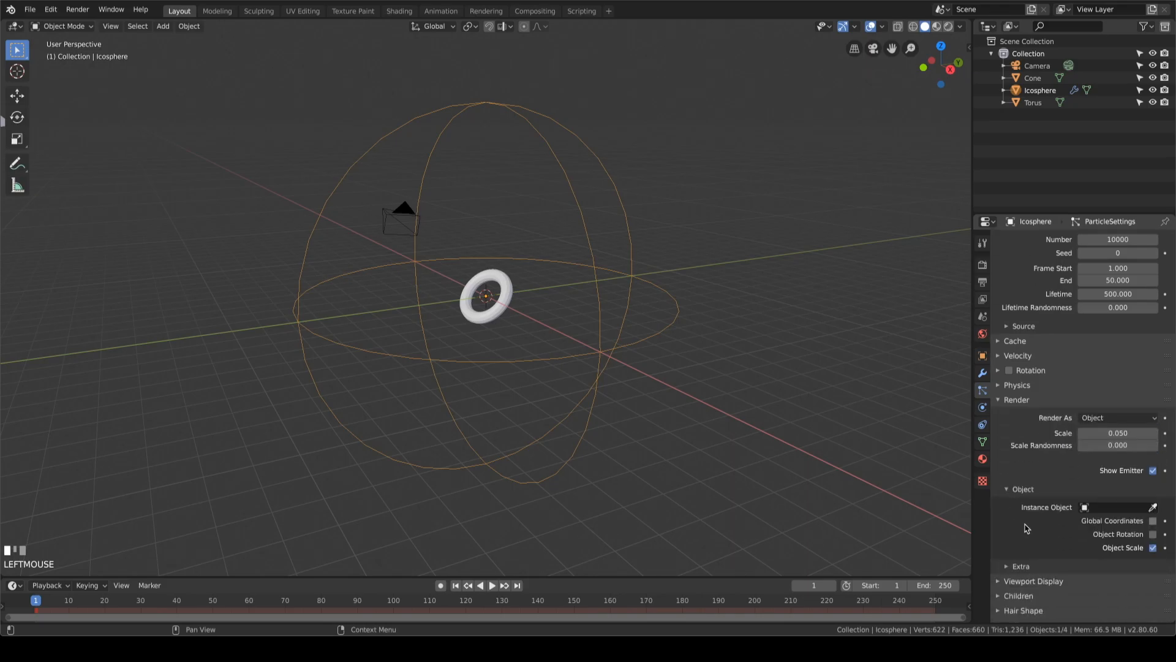
pyautogui.click(1112, 507)
pyautogui.click(1063, 394)
# Step: Select the cone, reselect the icosphere and save the file
pyautogui.moveTo(533, 244); pyautogui.dragTo(501, 250, button='middle')
pyautogui.scroll(-2, 501, 250)
pyautogui.click(225, 266)
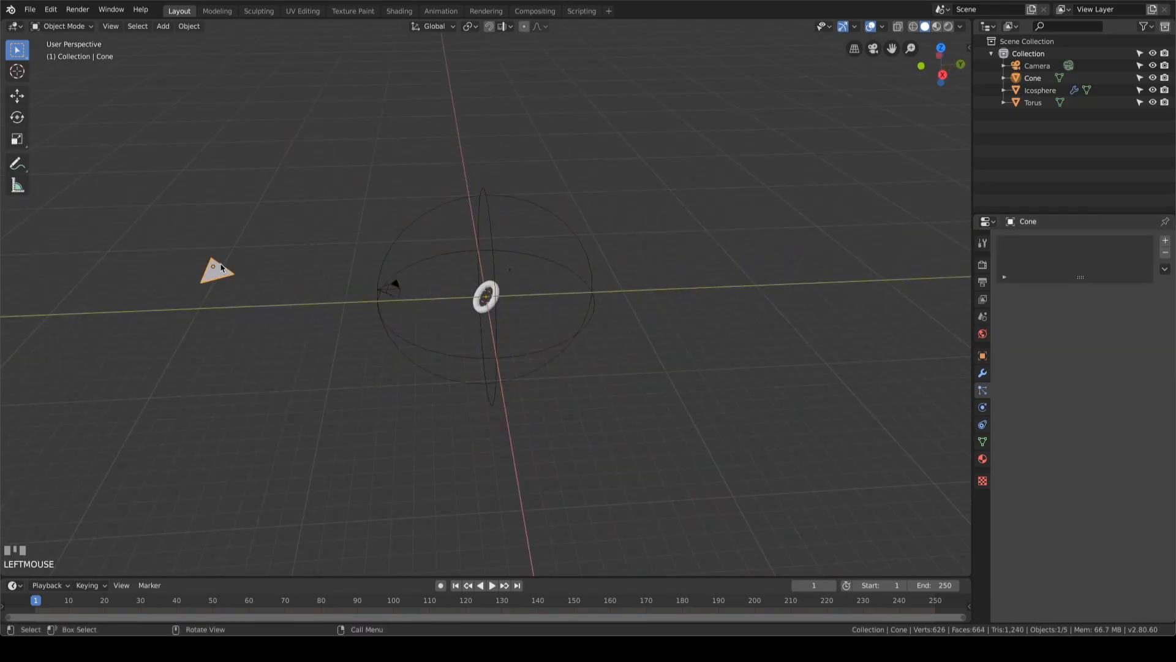
pyautogui.click(599, 307)
pyautogui.click(590, 305)
pyautogui.scroll(4, 569, 412)
pyautogui.moveTo(570, 412); pyautogui.dragTo(737, 347, button='middle')
pyautogui.hotkey('ctrl', 's')
# Step: Play the animation from the first frame and examine the cone particles around the torus from several angles
pyautogui.hotkey('shift', 'Left')
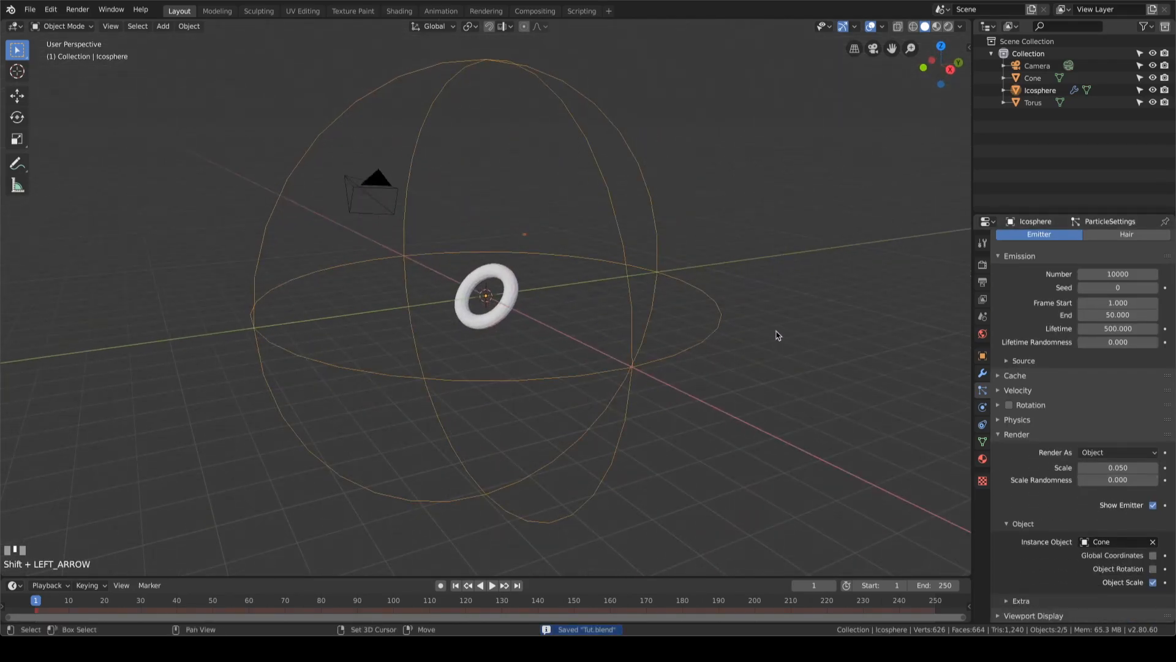
pyautogui.press('space')
pyautogui.moveTo(816, 245); pyautogui.dragTo(747, 291, button='middle')
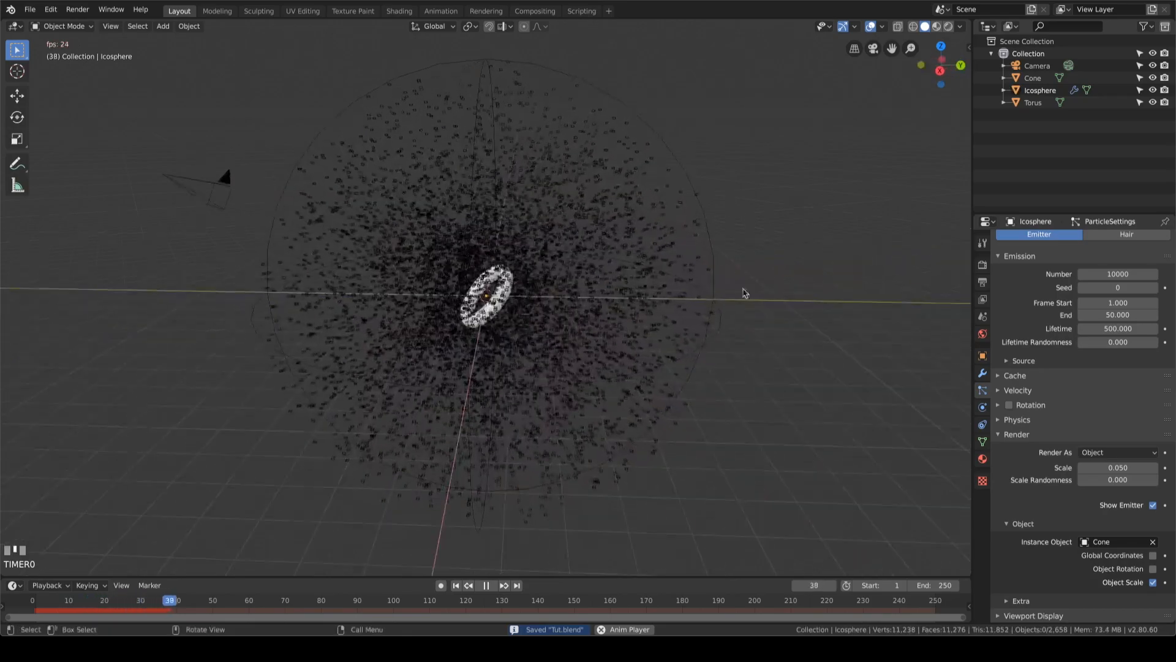
pyautogui.scroll(2, 723, 303)
pyautogui.moveTo(665, 319); pyautogui.dragTo(694, 312, button='middle')
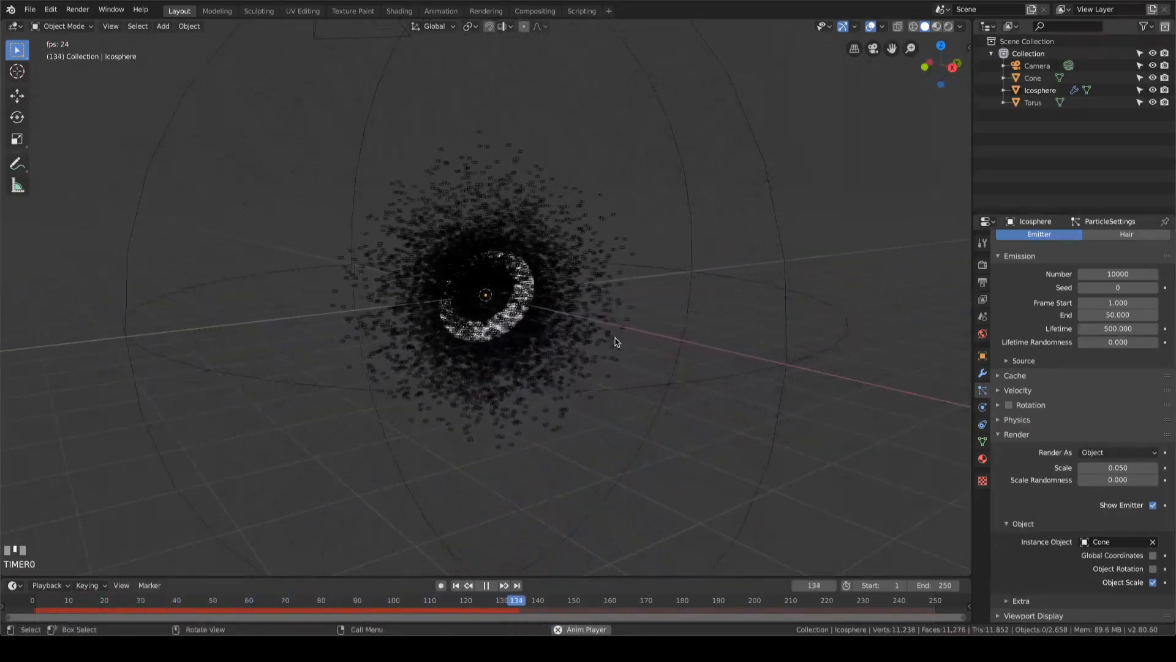
pyautogui.scroll(-3, 650, 336)
pyautogui.scroll(6, 637, 338)
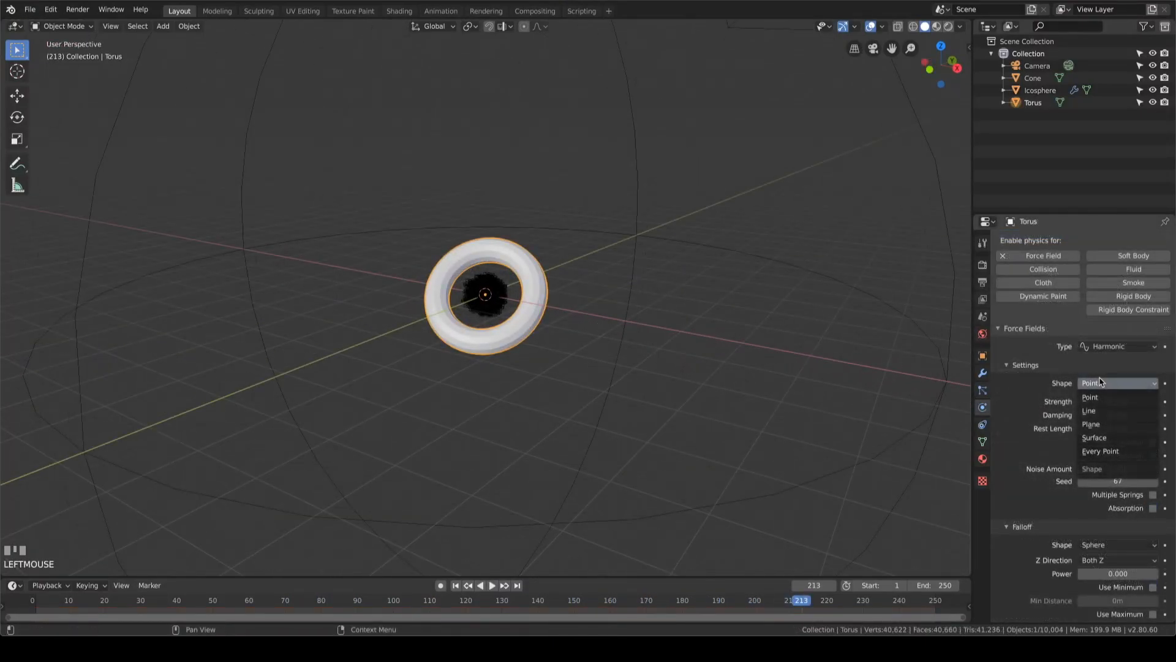
# Step: Set the torus's harmonic force field shape to Surface and replay the animation from the first frame
pyautogui.click(1099, 383)
pyautogui.click(1099, 382)
pyautogui.click(1114, 438)
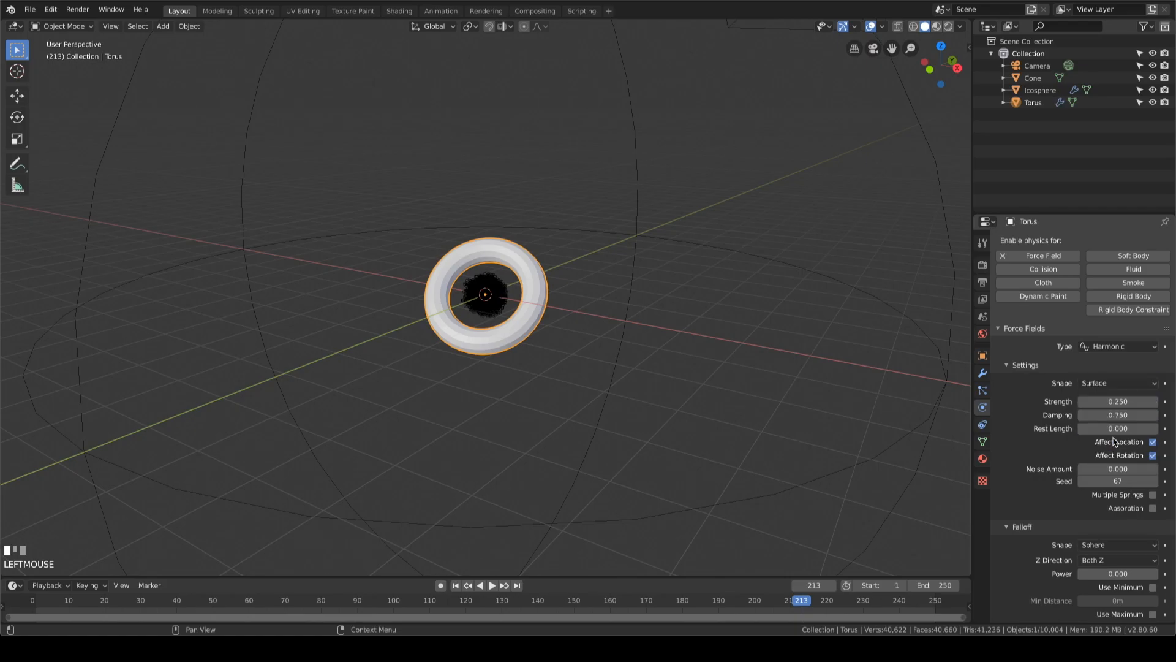
pyautogui.hotkey('shift', 'Left')
pyautogui.press('space')
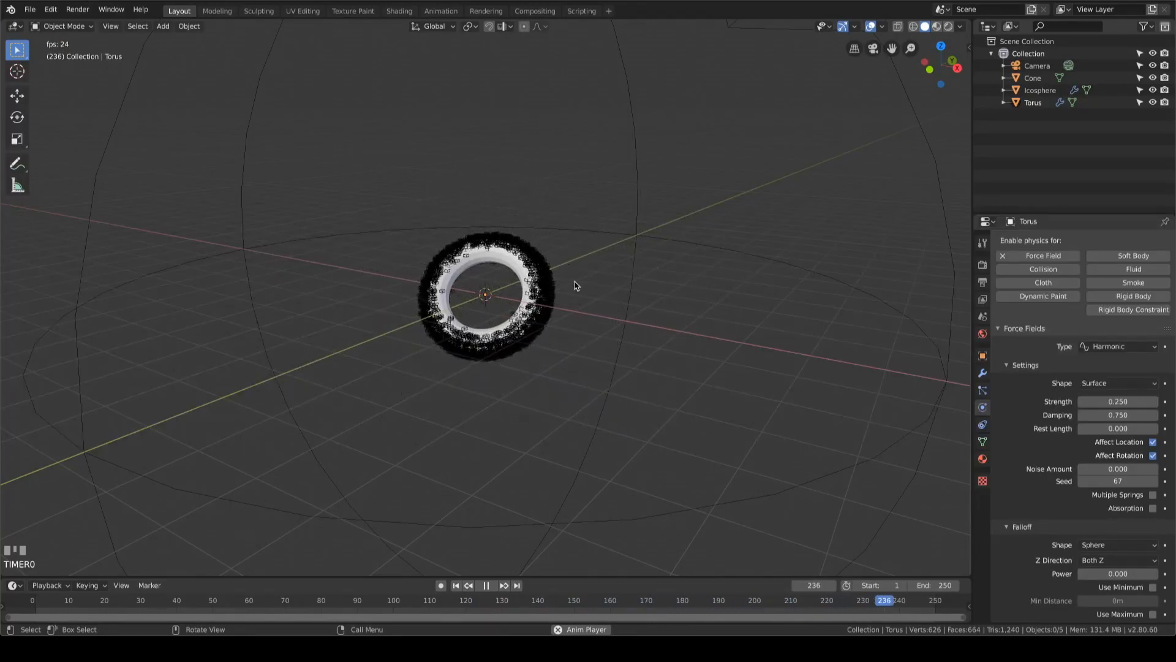
# Step: Extend the scene's end frame to 400 and play the animation again from the start
pyautogui.hotkey('shift', 'Right')
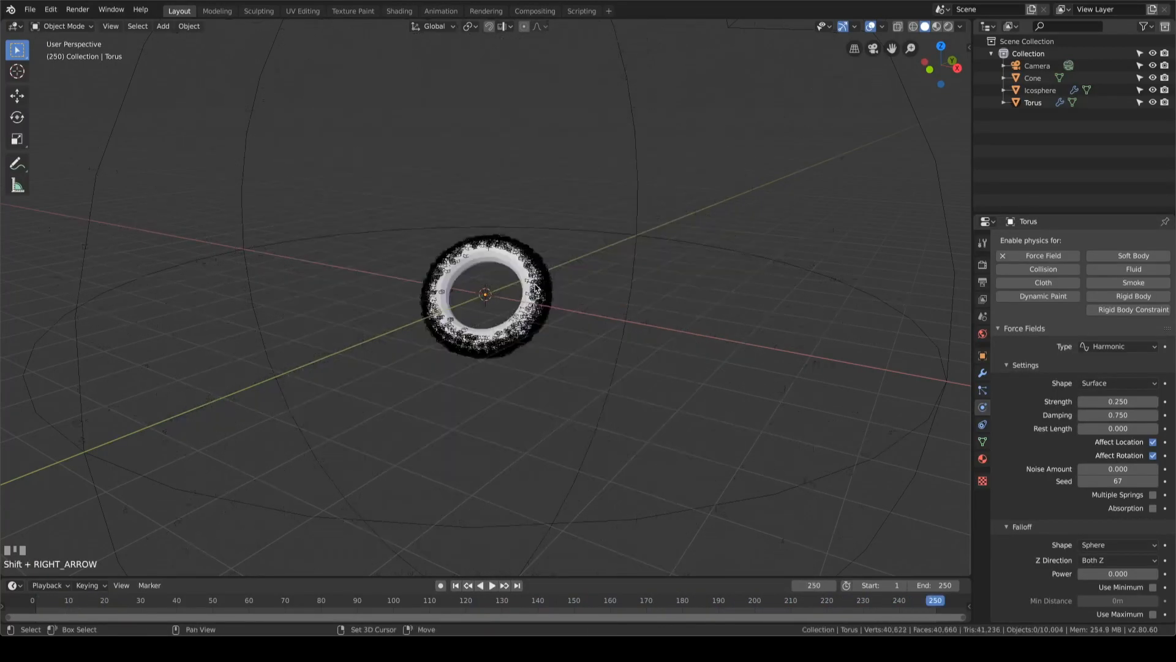
pyautogui.hotkey('shift', 'Left')
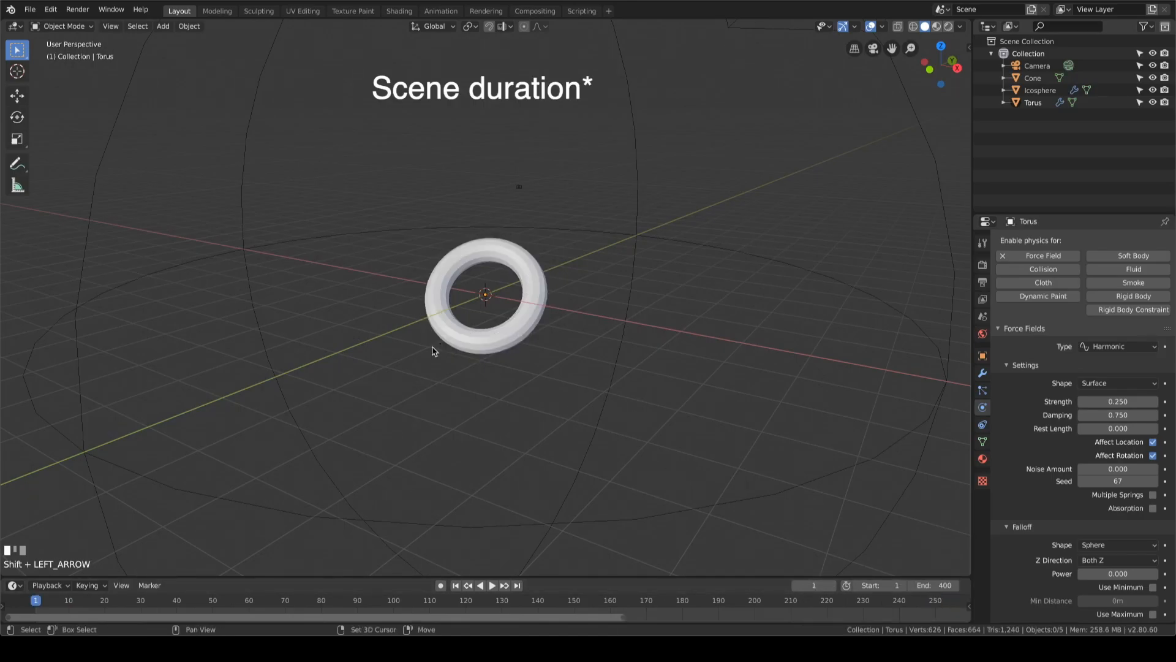
pyautogui.hotkey('shift', 'space')
# Step: Hide the torus in the viewport and disable it in renders
pyautogui.click(513, 313)
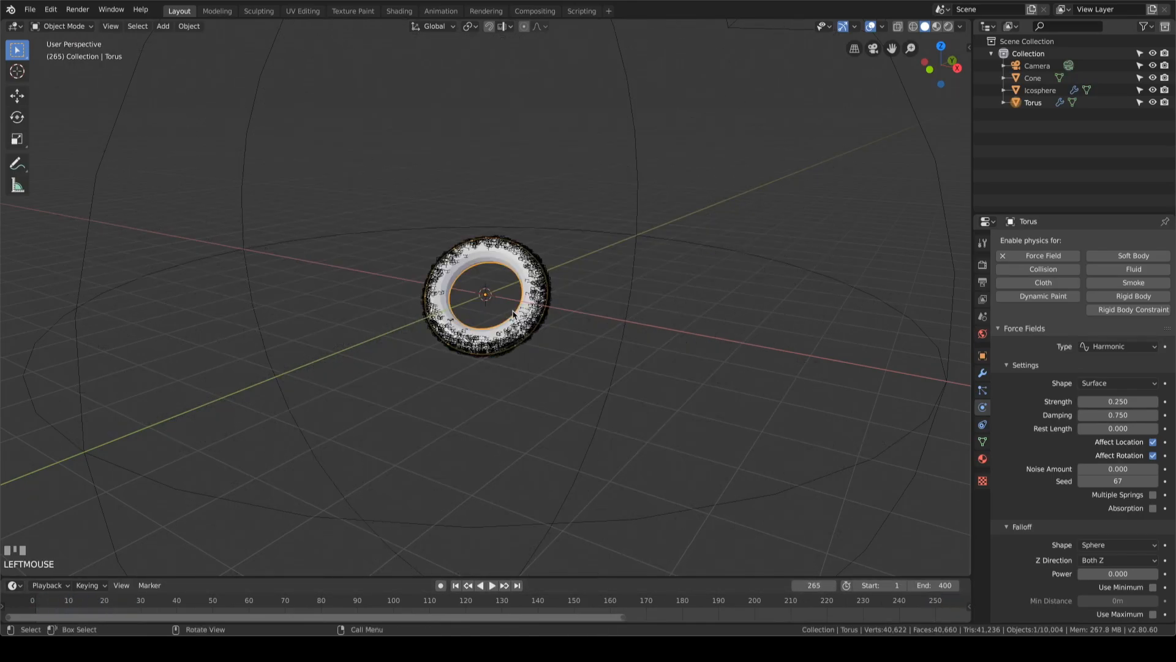
pyautogui.press('h')
pyautogui.click(1165, 103)
pyautogui.scroll(-4, 598, 304)
pyautogui.scroll(4, 615, 292)
pyautogui.scroll(3, 558, 267)
pyautogui.scroll(-8, 555, 266)
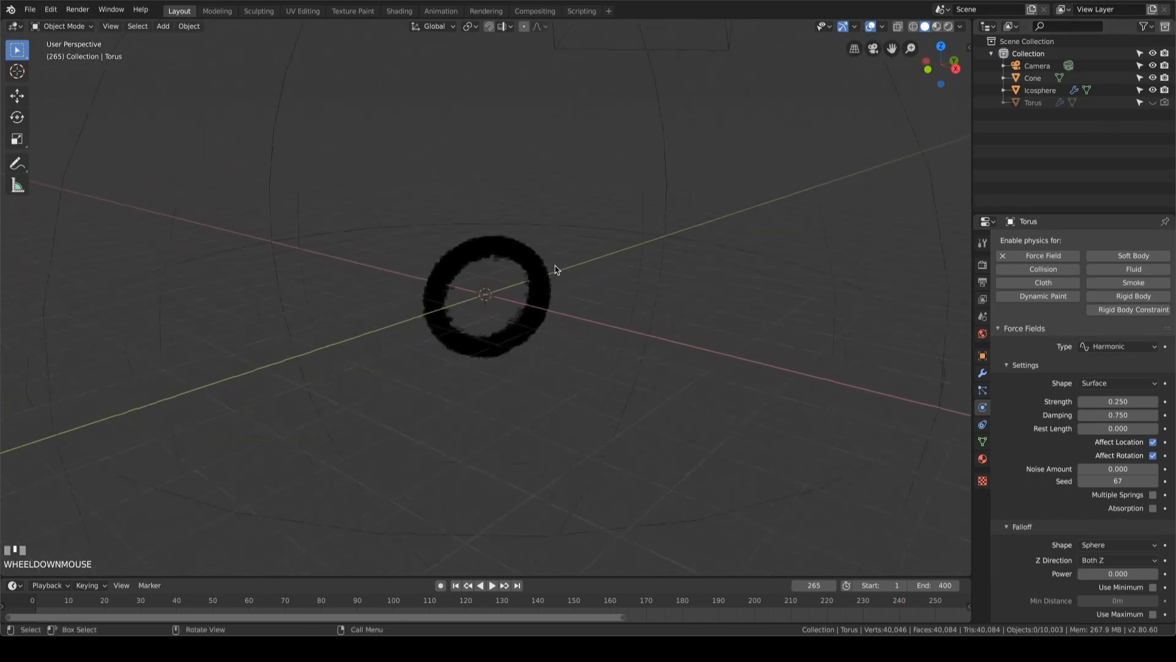
# Step: Select the cone, switch to the camera view and save the file
pyautogui.click(380, 223)
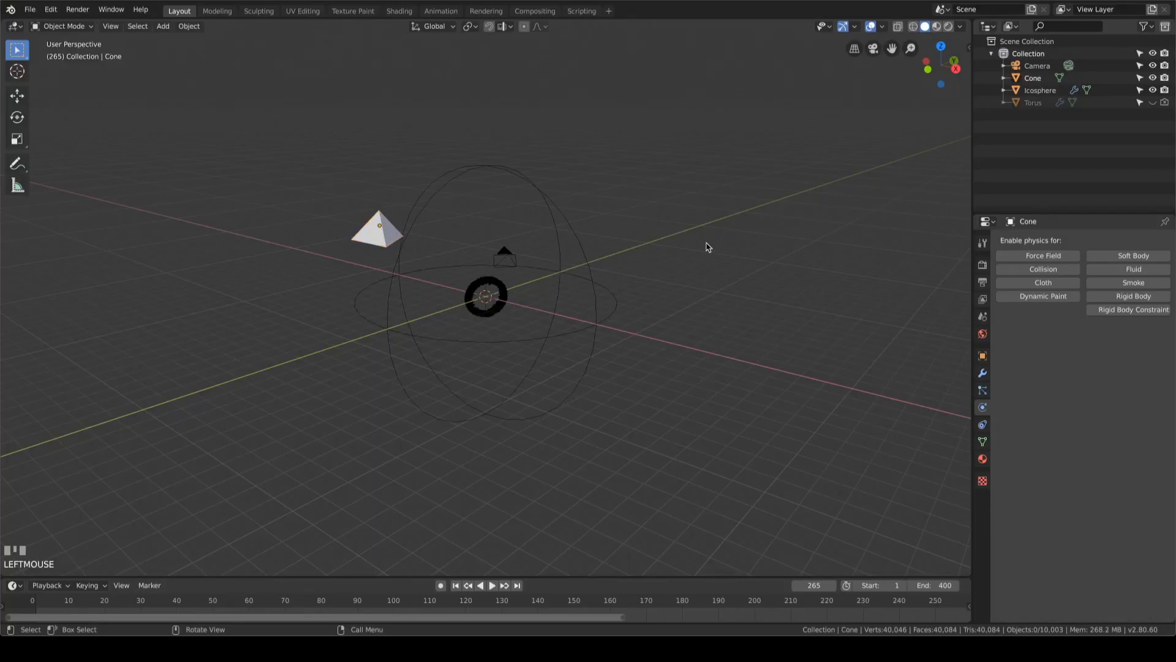
pyautogui.press('KP_0')
pyautogui.hotkey('ctrl', 's')
pyautogui.scroll(2, 708, 247)
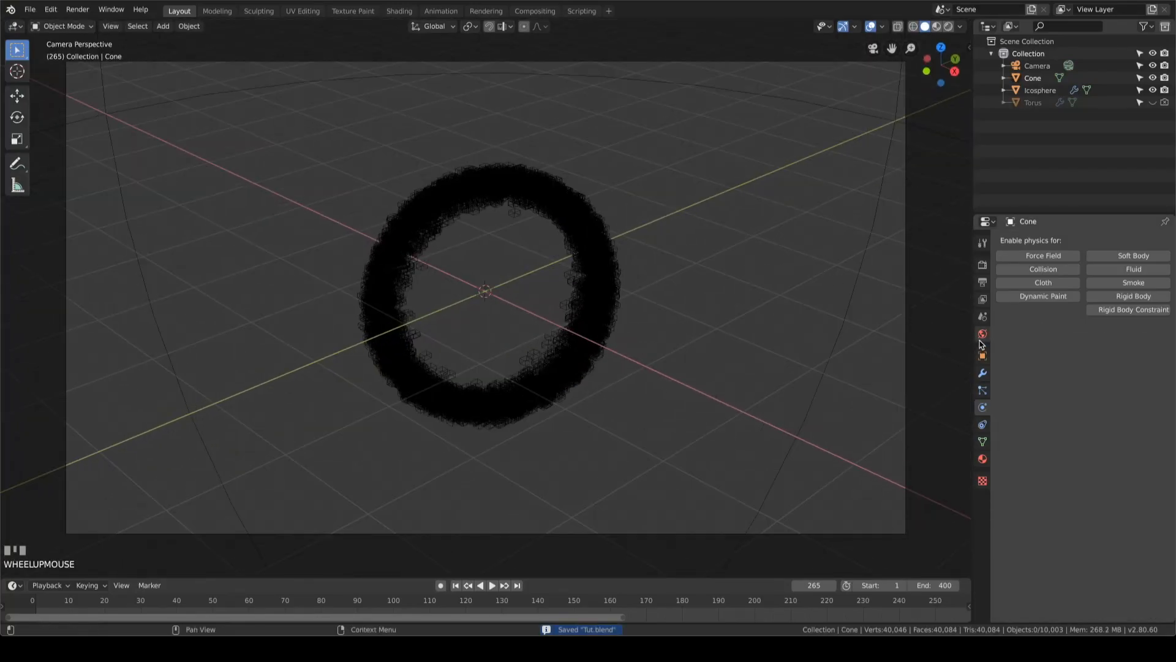
# Step: Set the world background's strength to 0, keeping its color black
pyautogui.click(982, 334)
pyautogui.click(1130, 323)
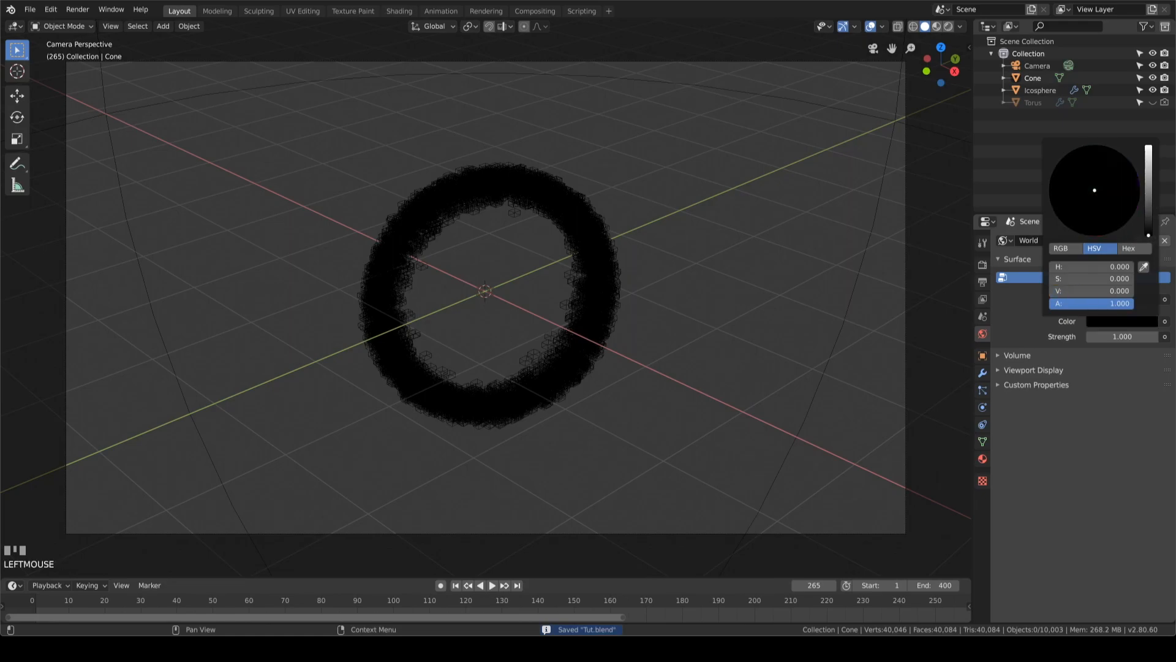
pyautogui.click(1121, 336)
pyautogui.write('0')
pyautogui.press('Return')
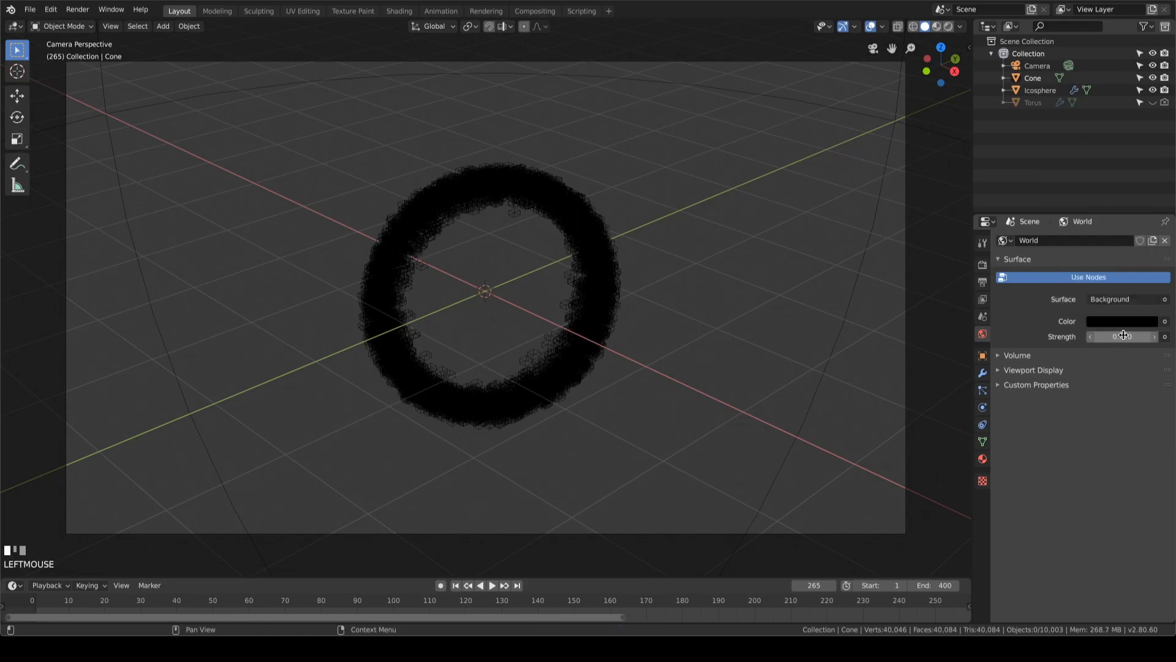
# Step: Render a still of the current frame to check the cone particles, and close the result
pyautogui.click(83, 11)
pyautogui.click(94, 22)
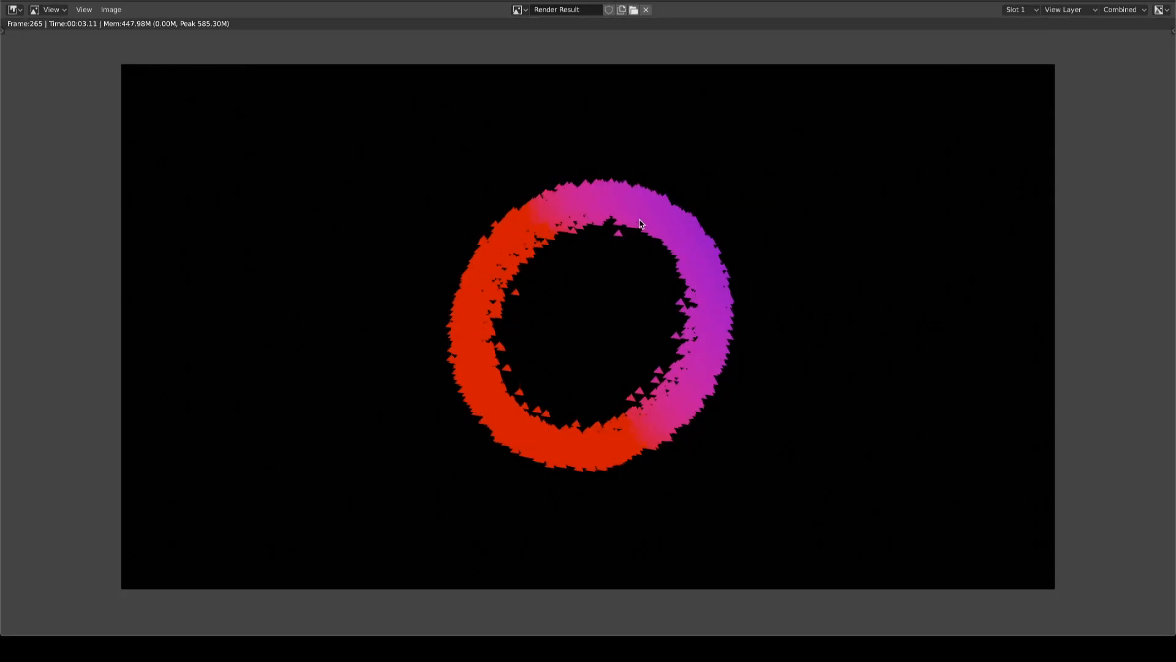
pyautogui.press('Escape')
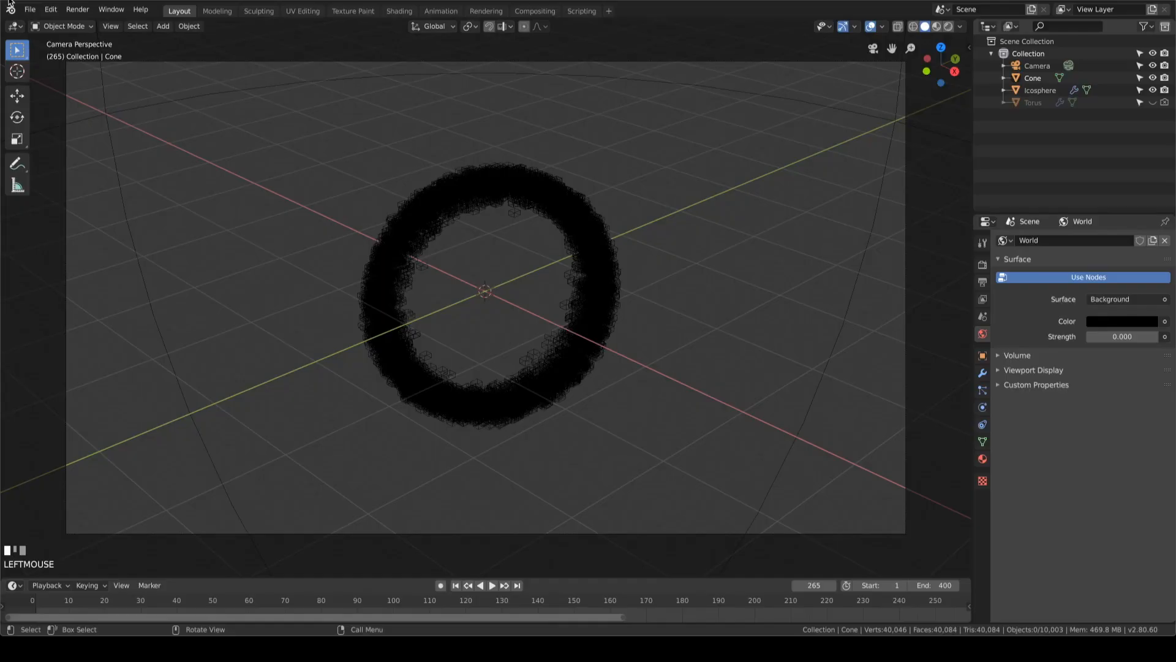
# Step: Set the render scale of the icosphere's particles to 0.01
pyautogui.scroll(-1, 838, 256)
pyautogui.click(806, 257)
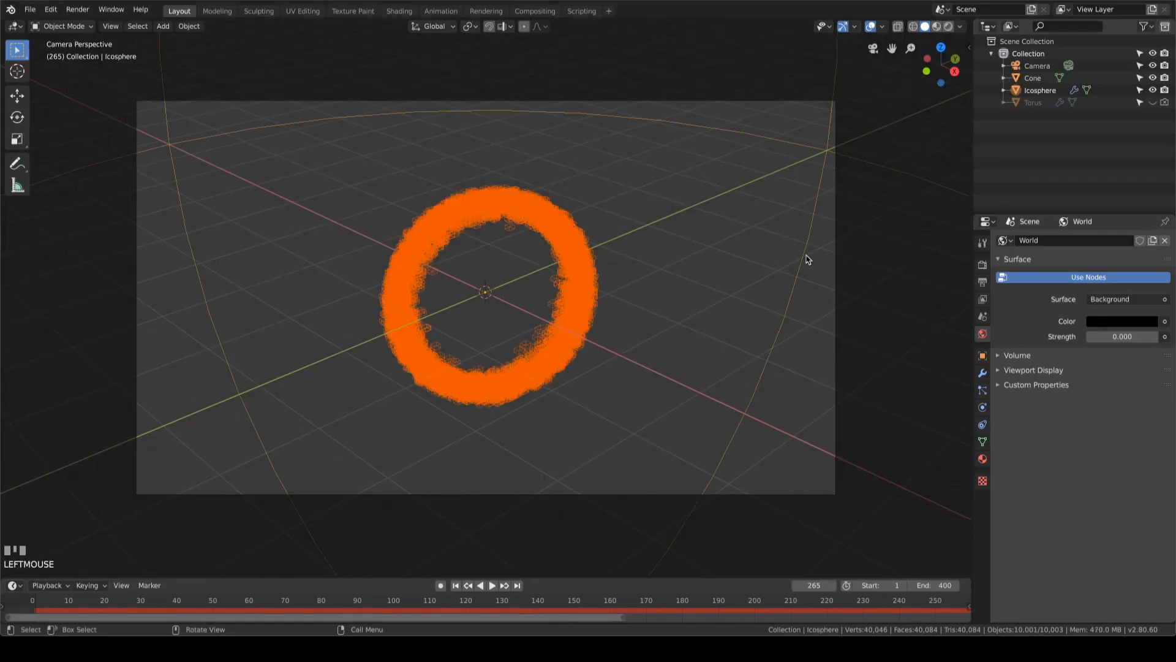
pyautogui.click(982, 406)
pyautogui.click(983, 394)
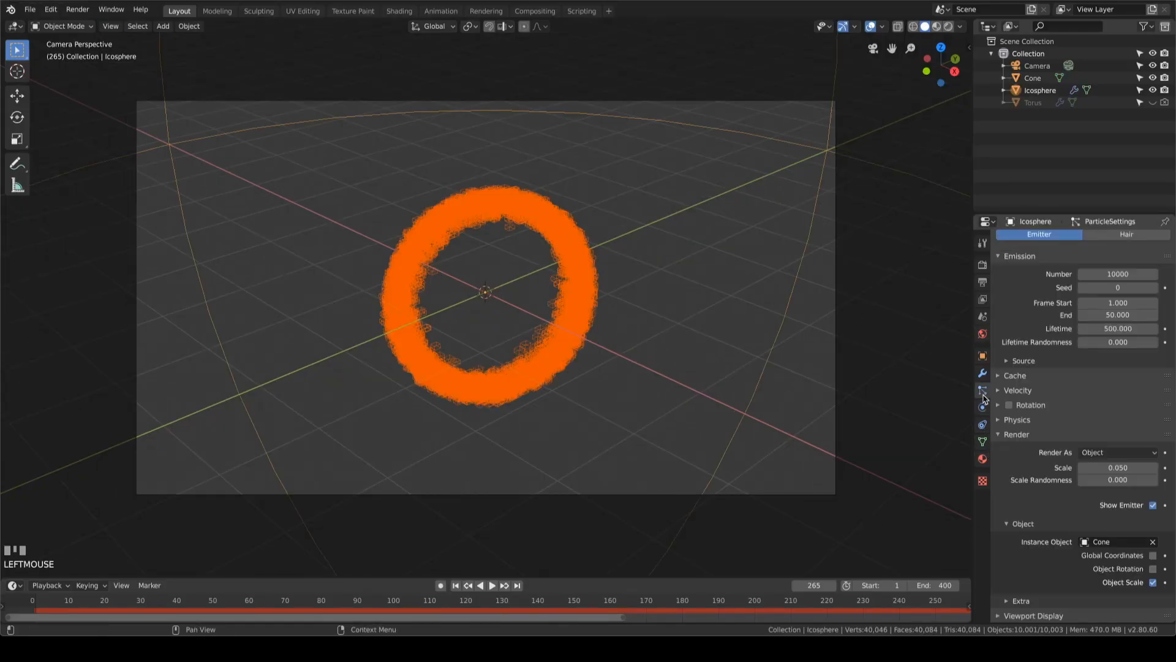
pyautogui.scroll(-5, 998, 547)
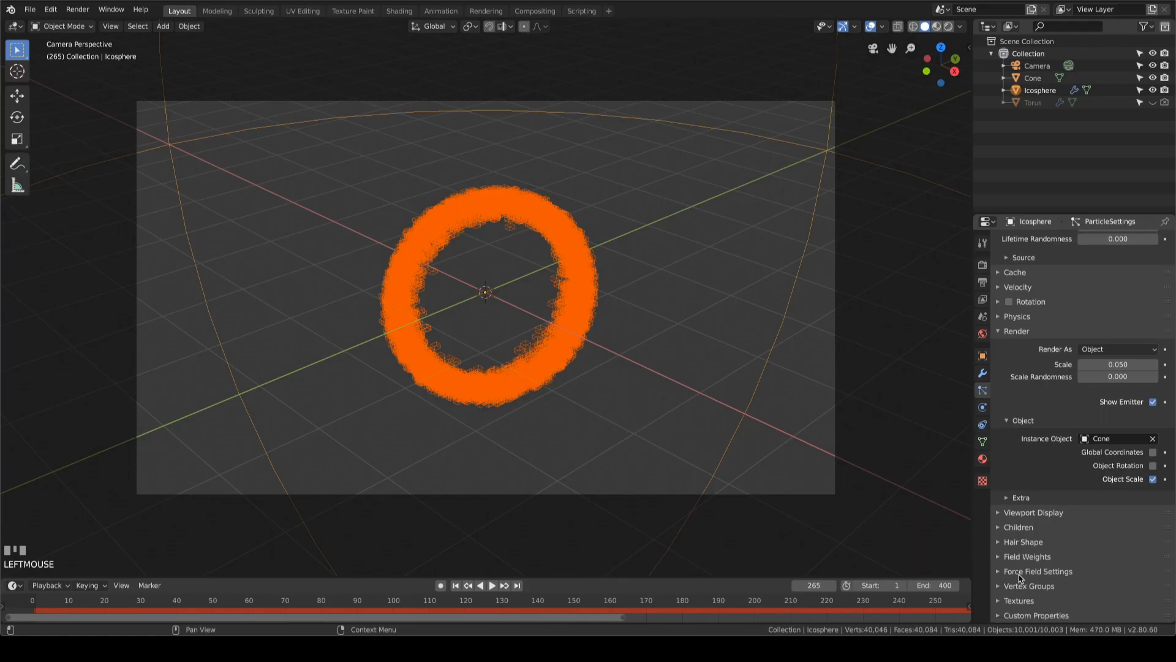
pyautogui.click(1121, 364)
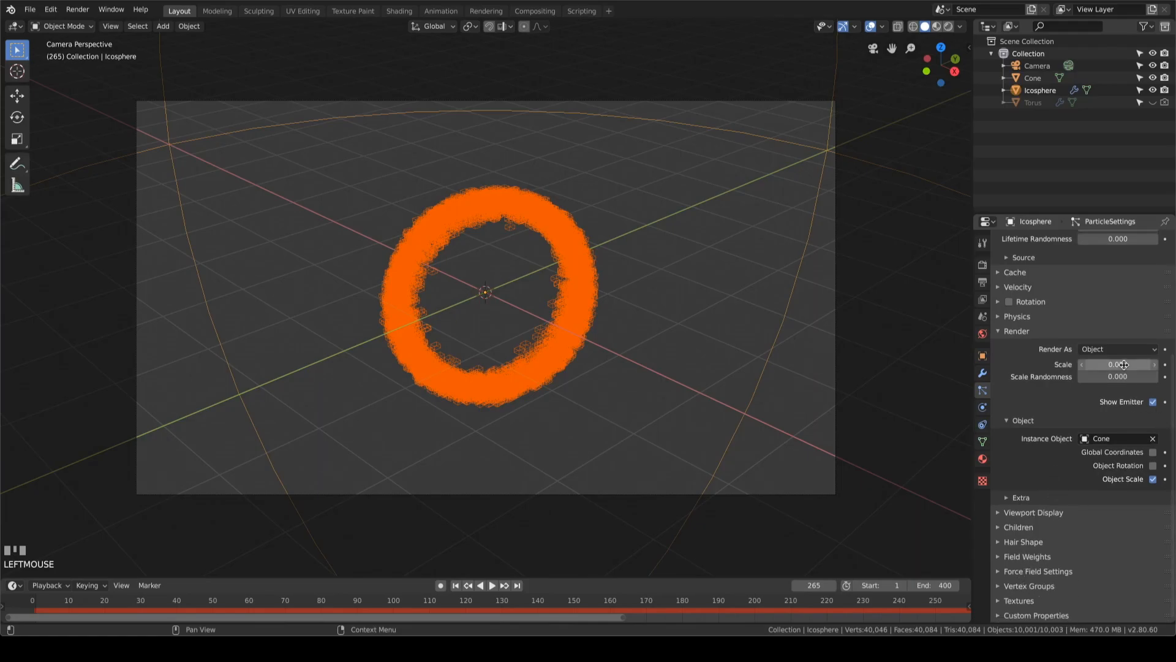
pyautogui.write('0.01')
pyautogui.press('Return')
# Step: Save the file and render the current frame to inspect the smaller particles, closing the result after viewing
pyautogui.hotkey('ctrl', 's')
pyautogui.click(77, 9)
pyautogui.click(89, 25)
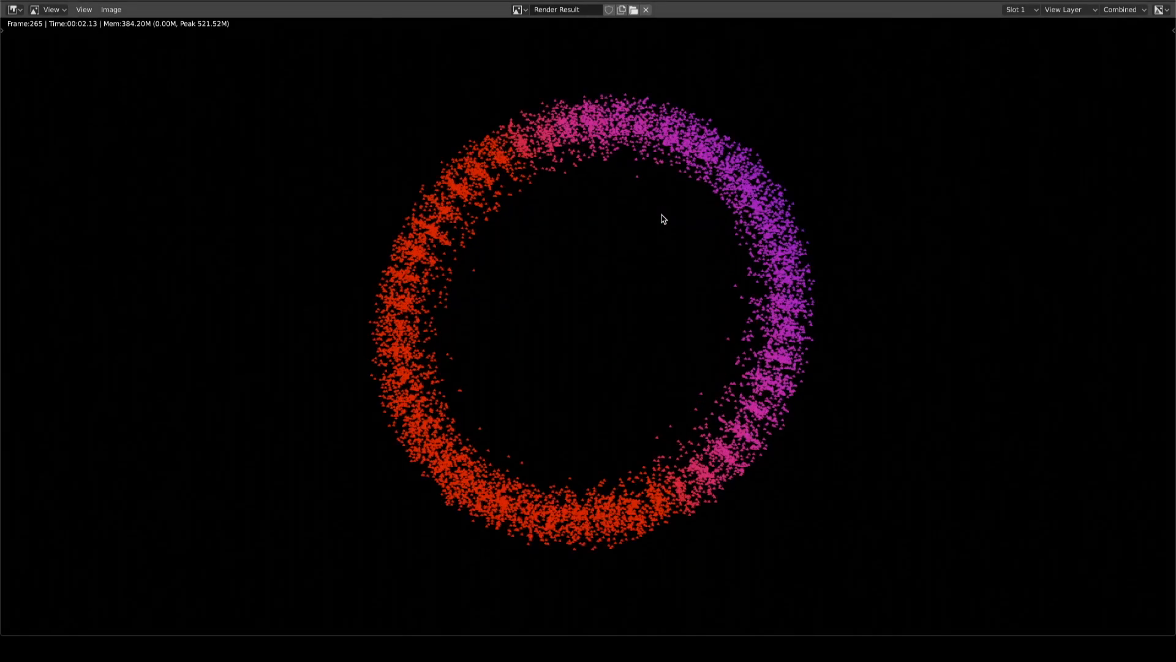
pyautogui.scroll(-1, 643, 232)
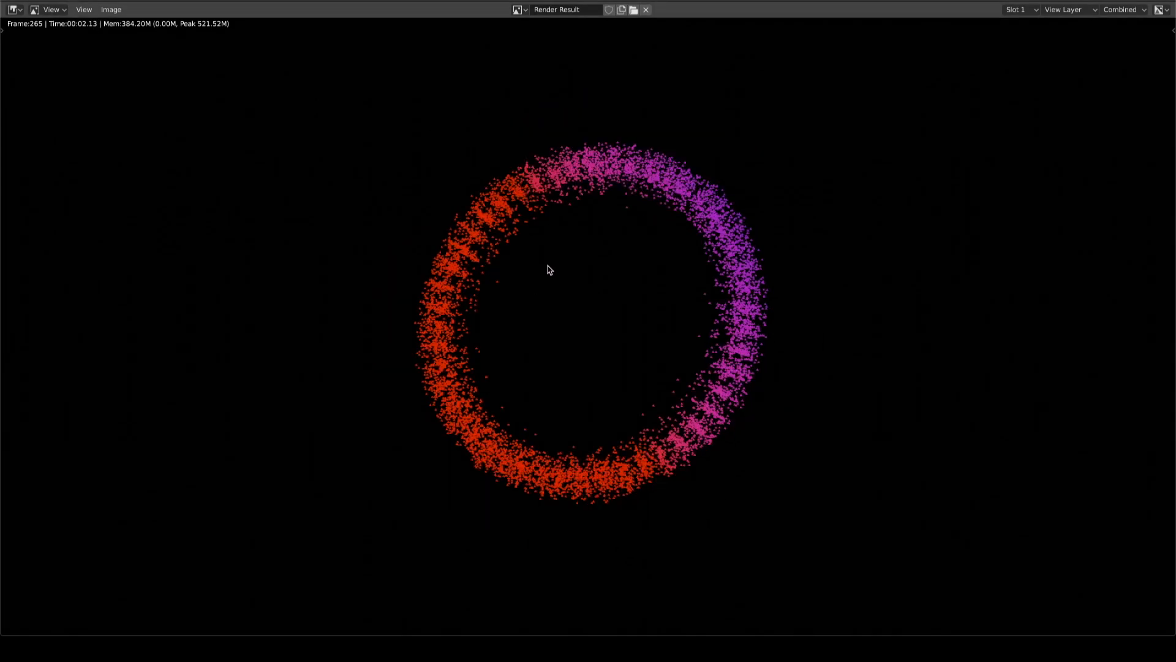
pyautogui.press('Escape')
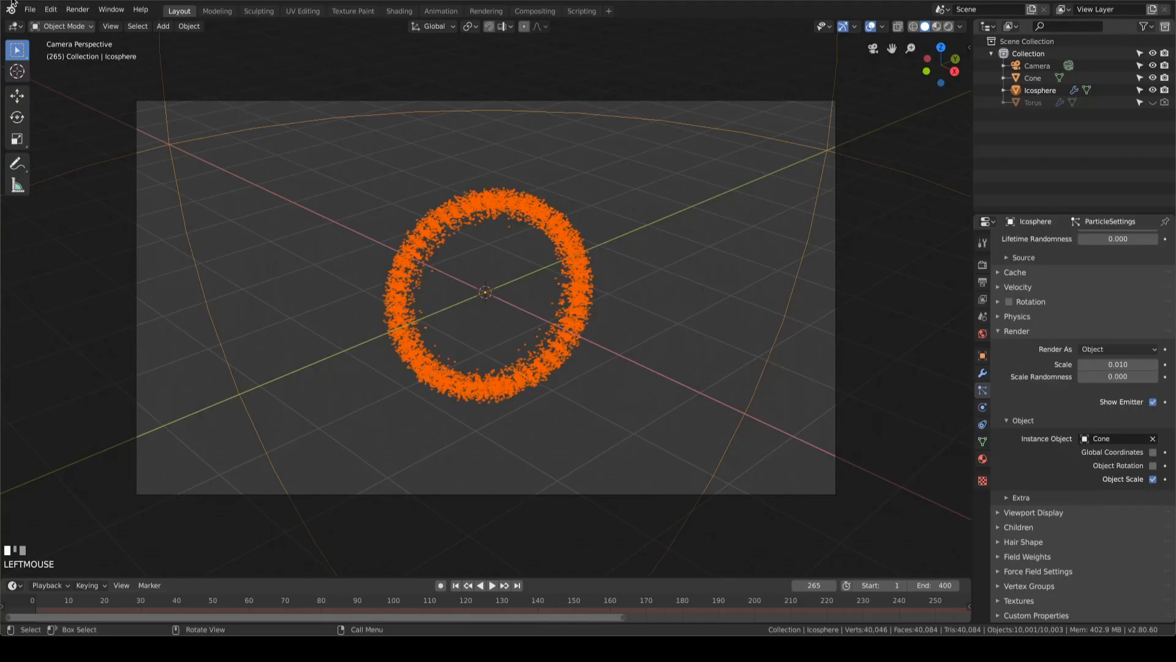
# Step: Expand the cache settings with the bake options in the icosphere's particle system and save the file
pyautogui.click(698, 223)
pyautogui.click(983, 407)
pyautogui.click(982, 424)
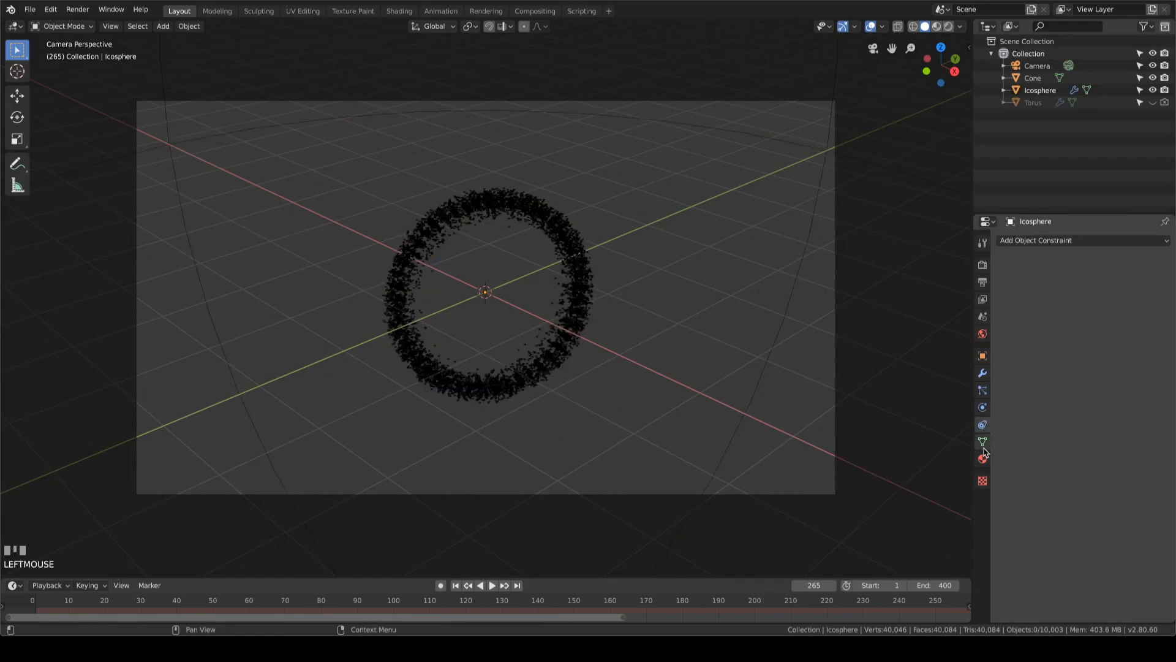
pyautogui.click(982, 441)
pyautogui.click(800, 275)
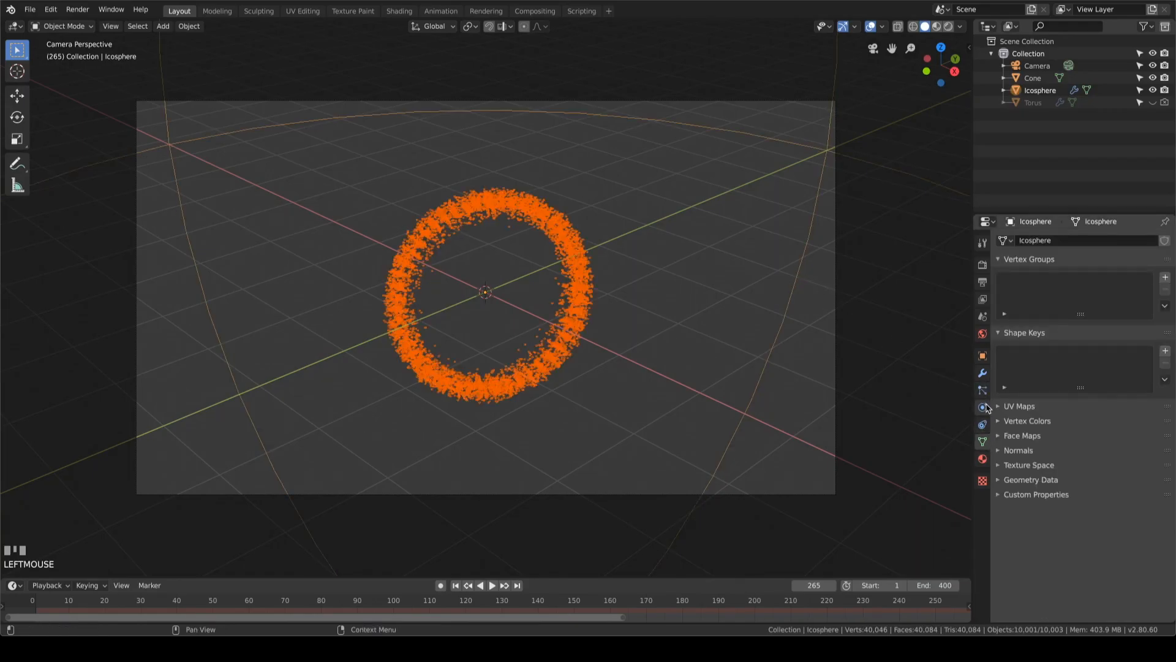
pyautogui.click(983, 390)
pyautogui.click(983, 374)
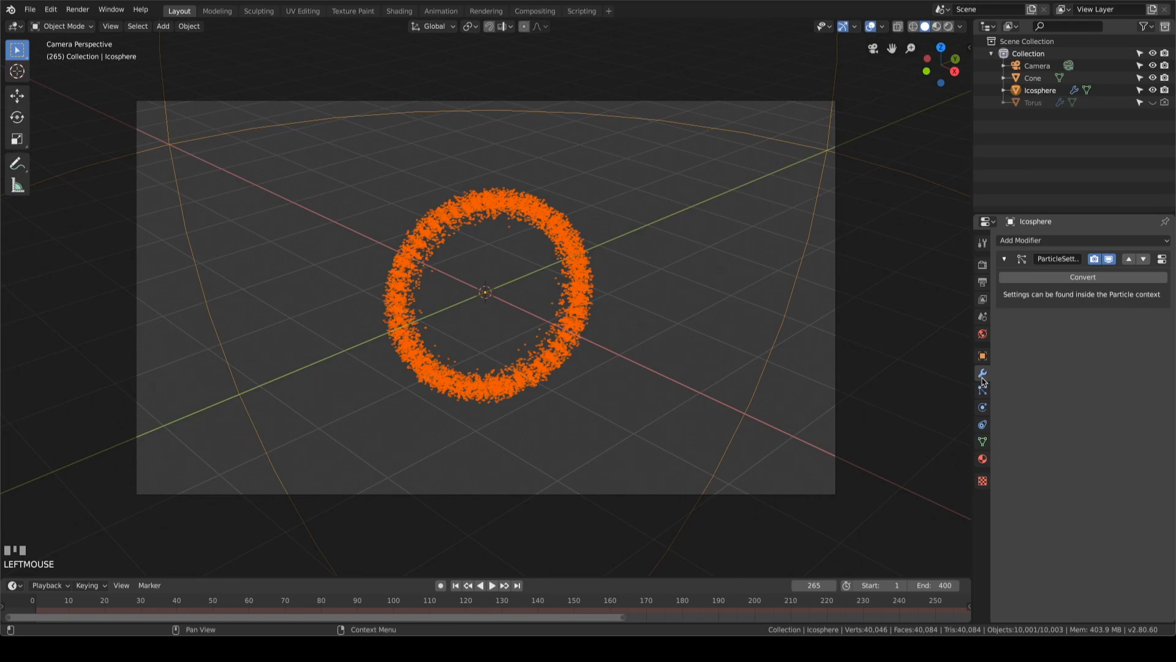
pyautogui.click(983, 389)
pyautogui.scroll(-4, 1074, 361)
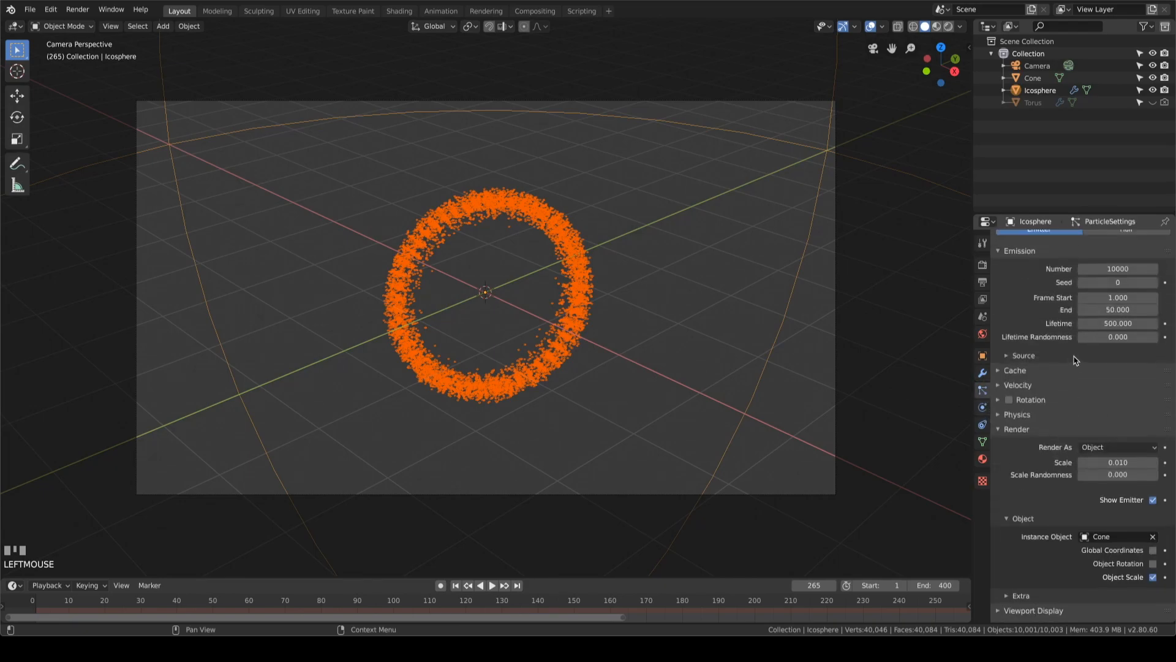
pyautogui.scroll(3, 1073, 361)
pyautogui.click(1022, 450)
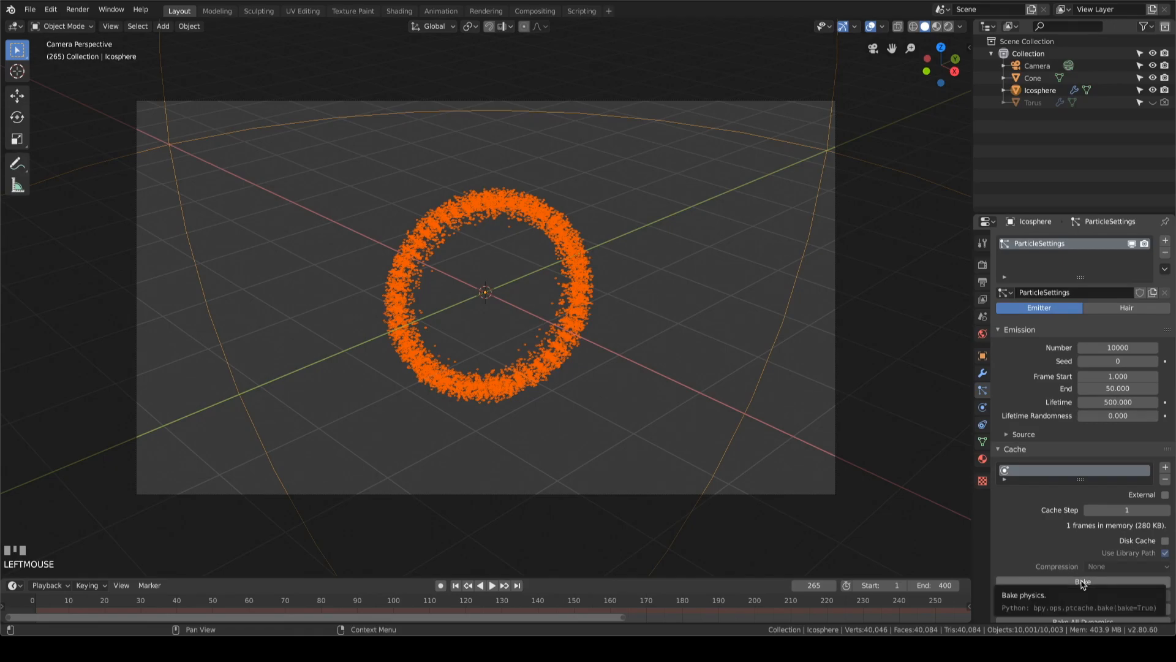
pyautogui.hotkey('ctrl', 's')
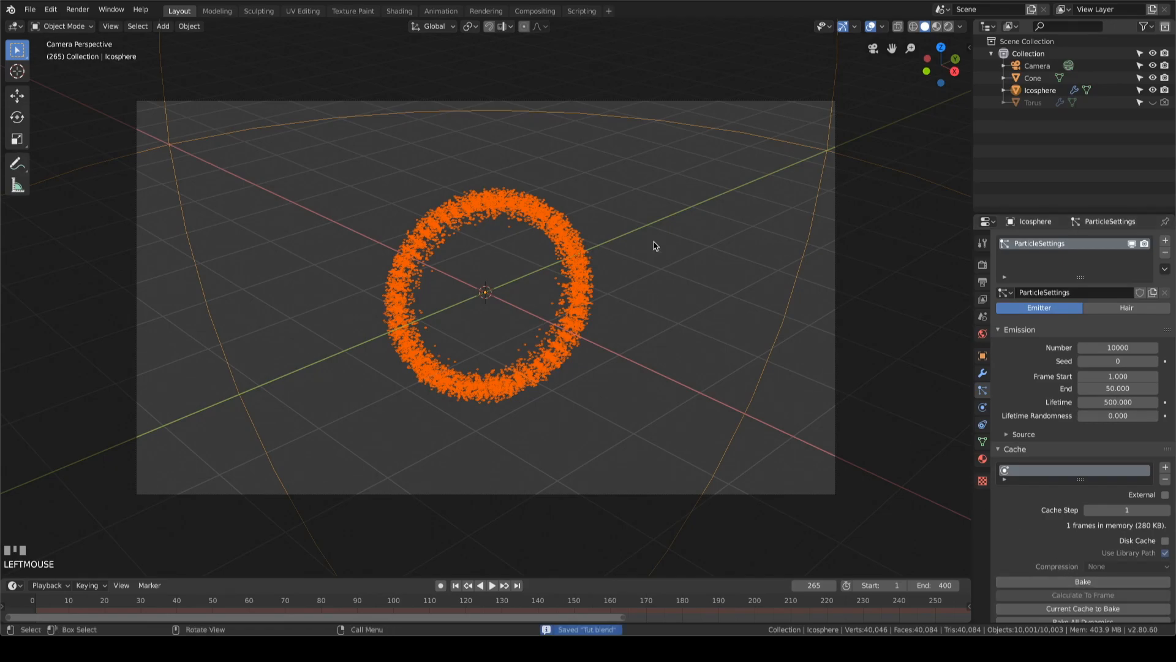
# Step: Review the scene's Eevee render settings, save the file and show the output resolution, frame range and file format settings
pyautogui.click(982, 265)
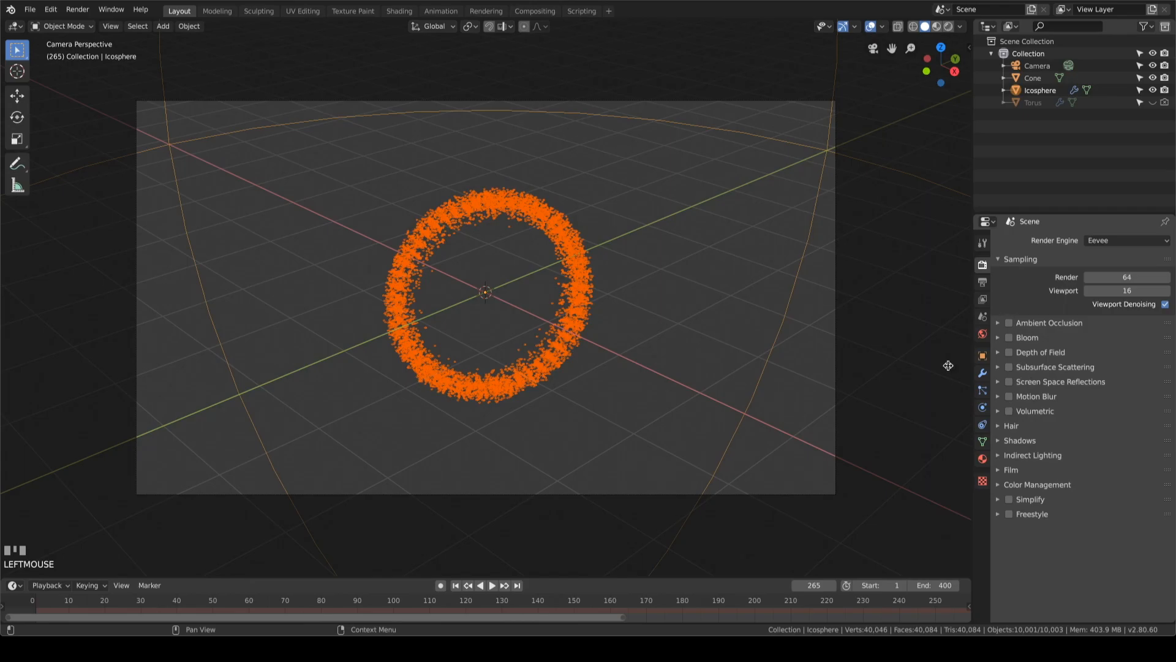
pyautogui.click(678, 241)
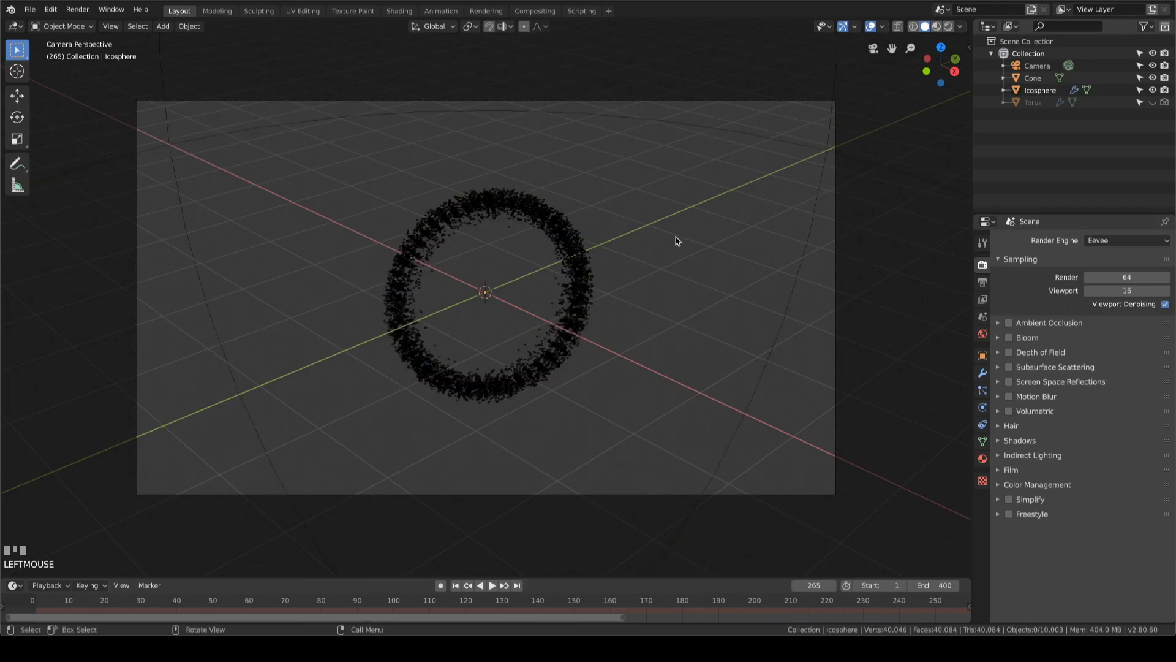
pyautogui.hotkey('ctrl', 's')
pyautogui.click(983, 282)
pyautogui.moveTo(671, 233); pyautogui.dragTo(693, 222, button='middle')
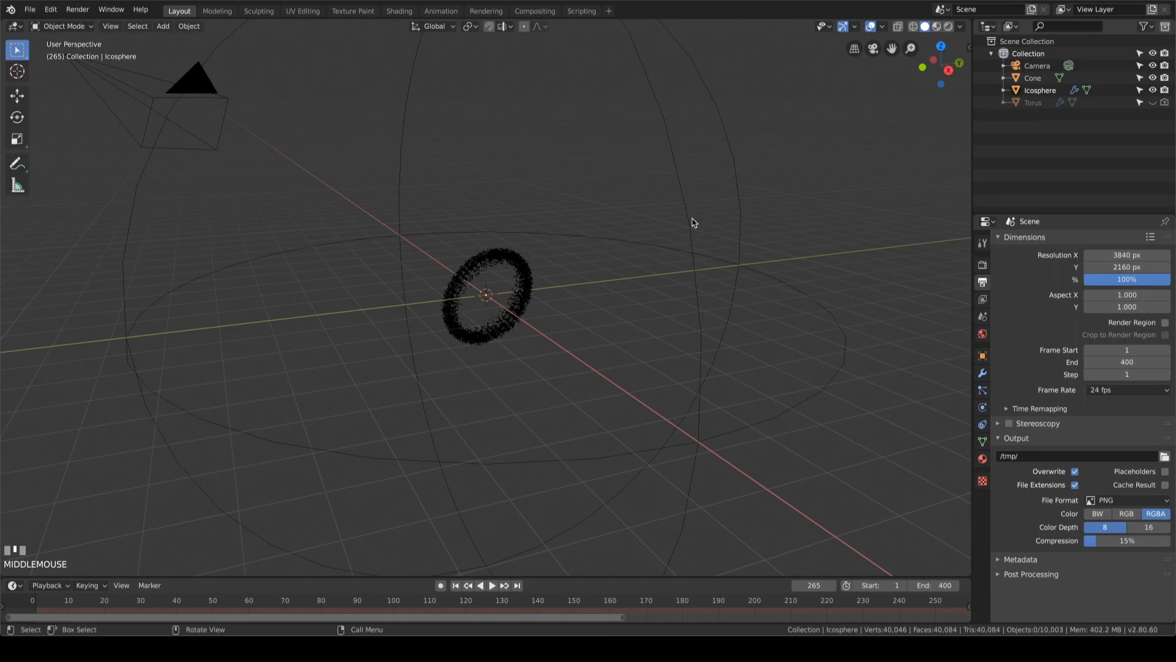